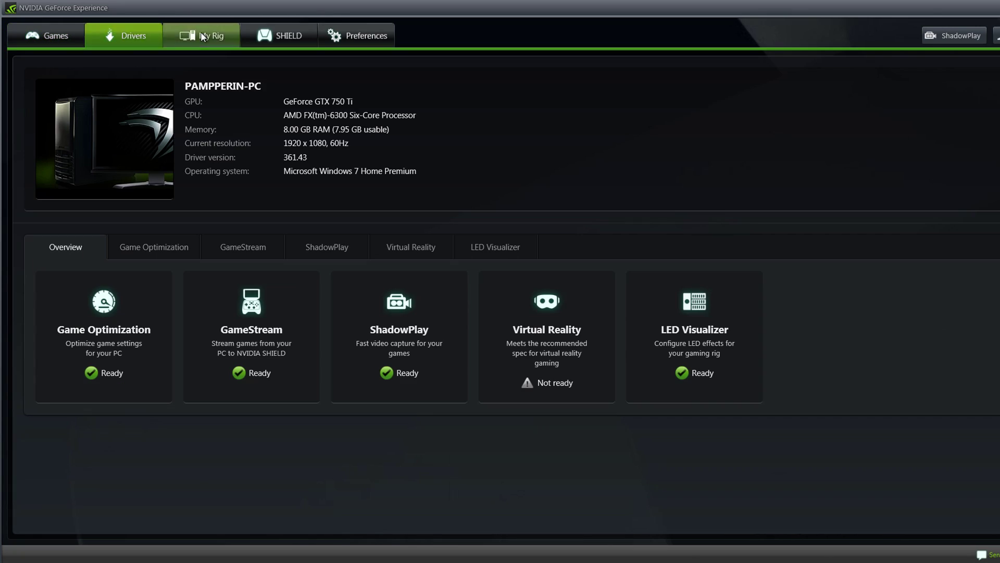
Turn on ShadowPlay in Shadow mode, kill the bot and save the clip with F4.
{"action": "left_click", "coordinate": [391, 319]}
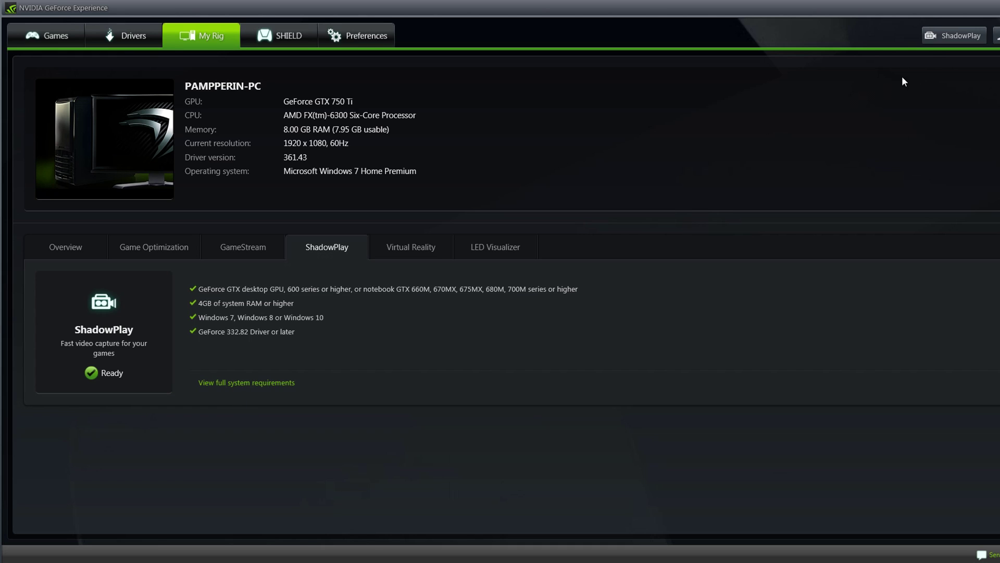
{"action": "left_click", "coordinate": [953, 36]}
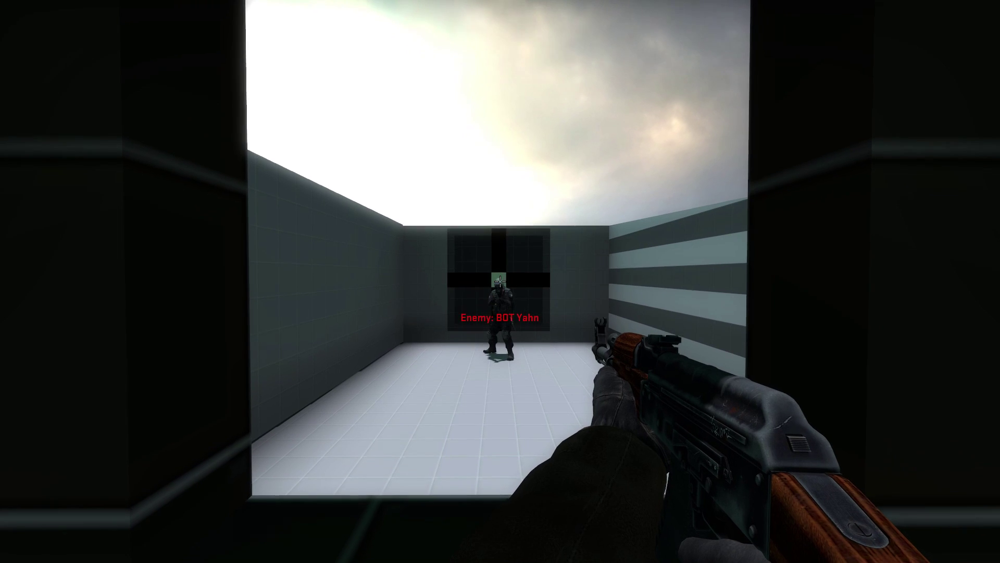
{"action": "left_click", "coordinate": [500, 282]}
{"action": "key", "text": "F4"}
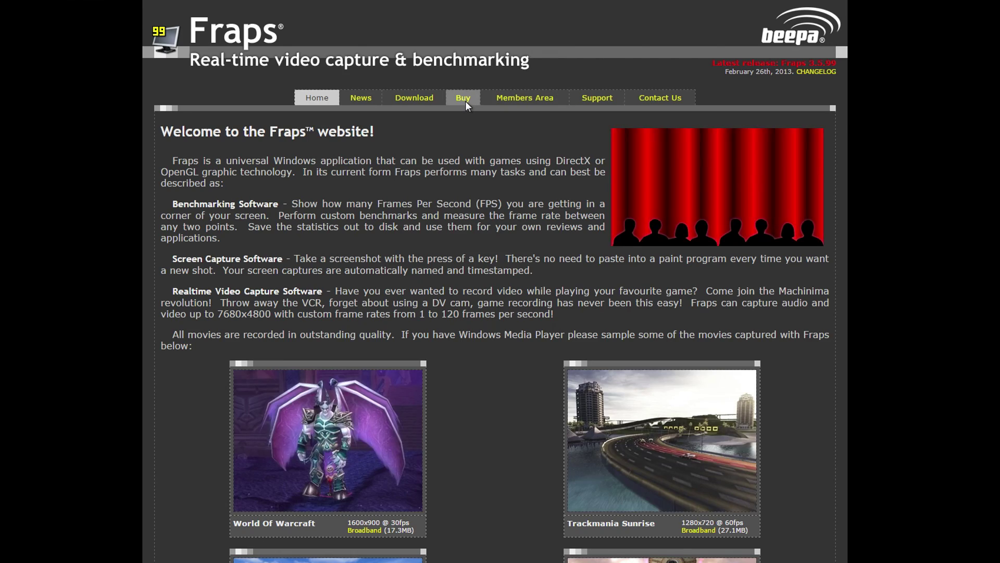
Show the Fraps Buy page offering the full version for $37.
{"action": "left_click", "coordinate": [465, 101]}
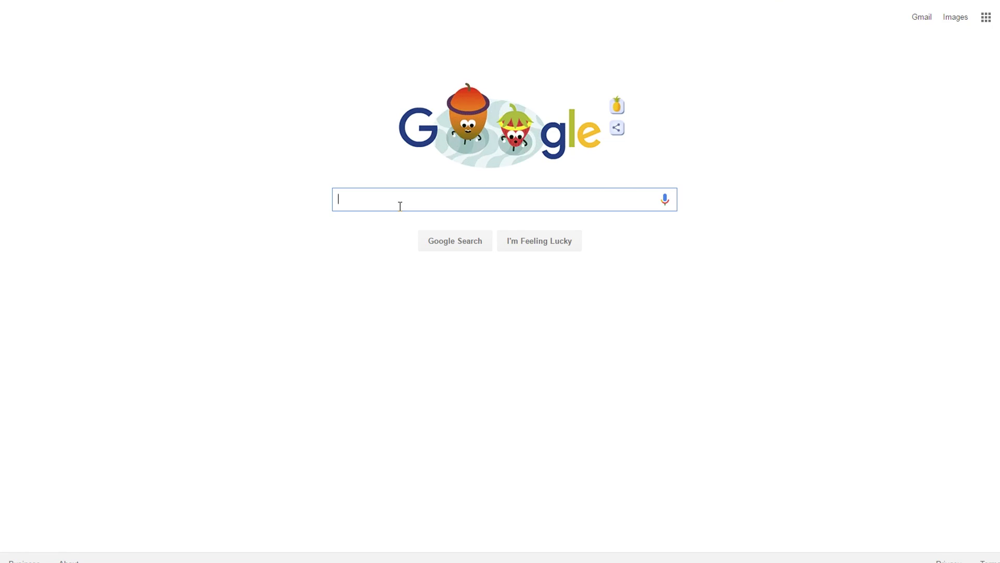
{"action": "type", "text": "illegal"}
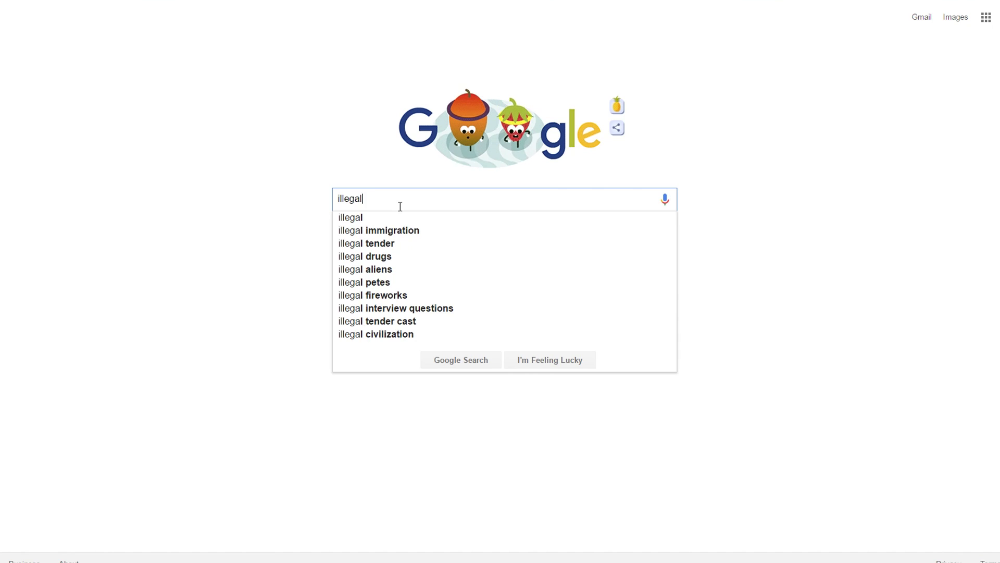
{"action": "type", "text": " bad stuff"}
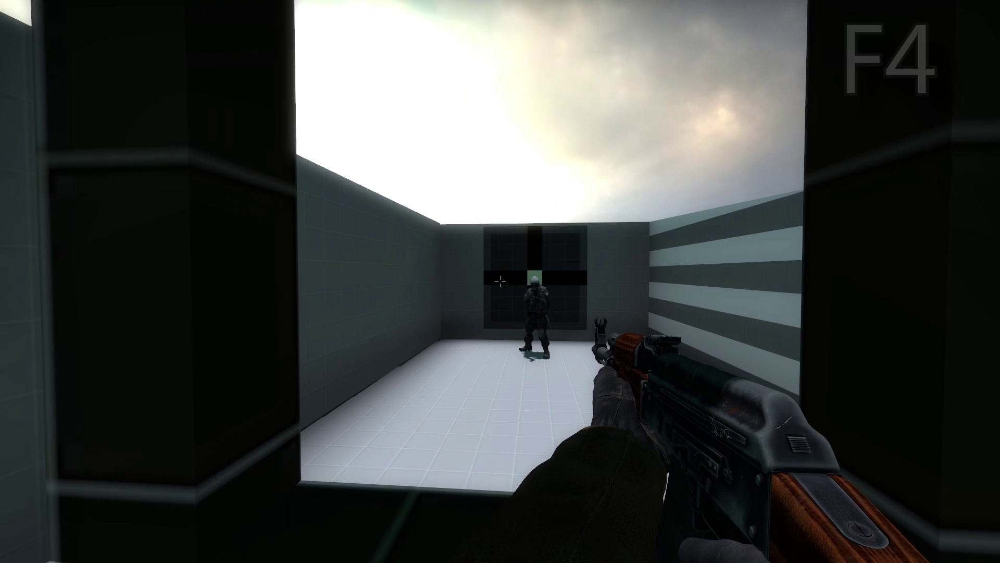
{"action": "left_click", "coordinate": [500, 281]}
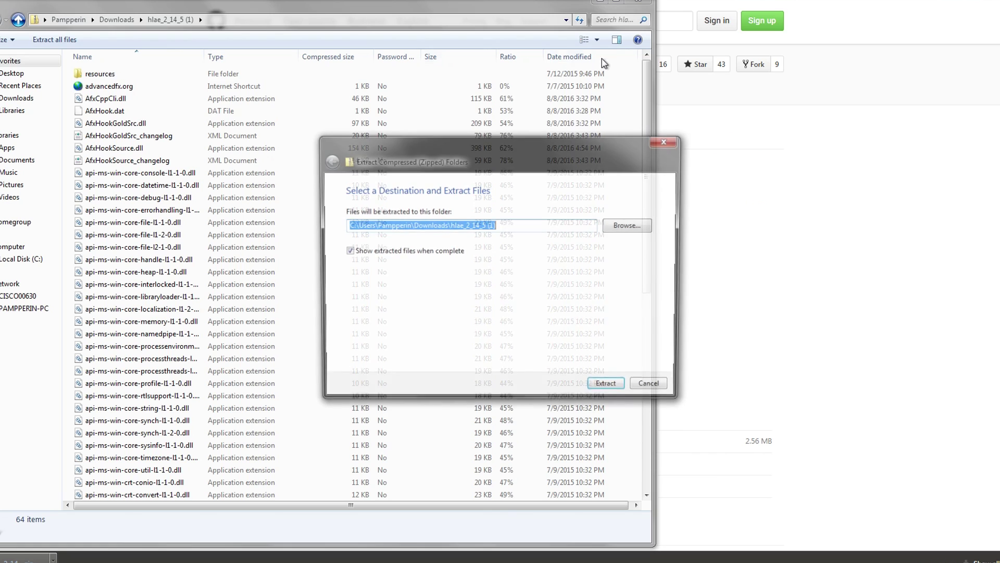
Extract hlae_2_14_5.zip into the Fragmovie folder and launch HLAE from it.
{"action": "type", "text": "C:\\Users\\Pampperin\\Desktop\\Videos\\Projects\\Fragmovie"}
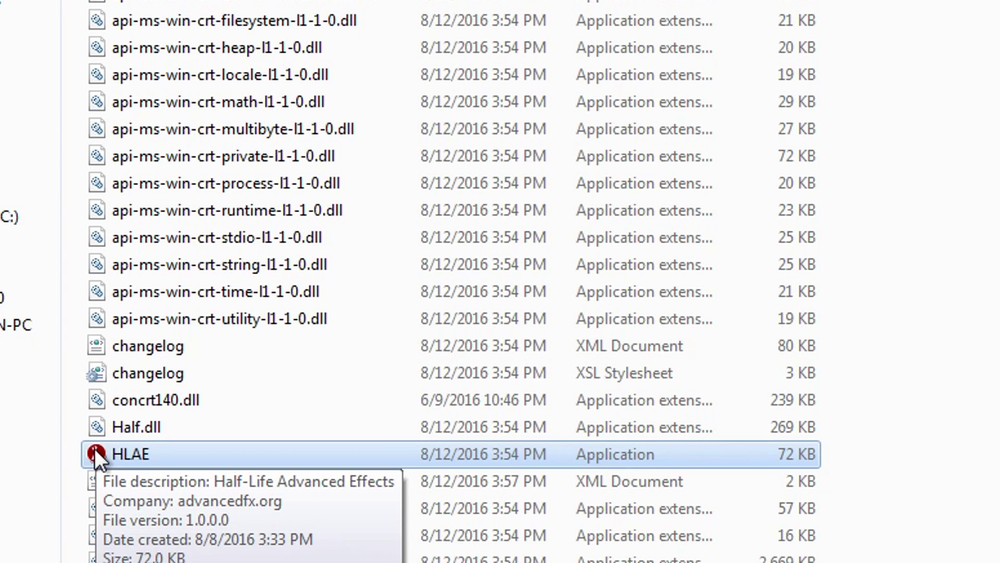
{"action": "double_click", "coordinate": [95, 448]}
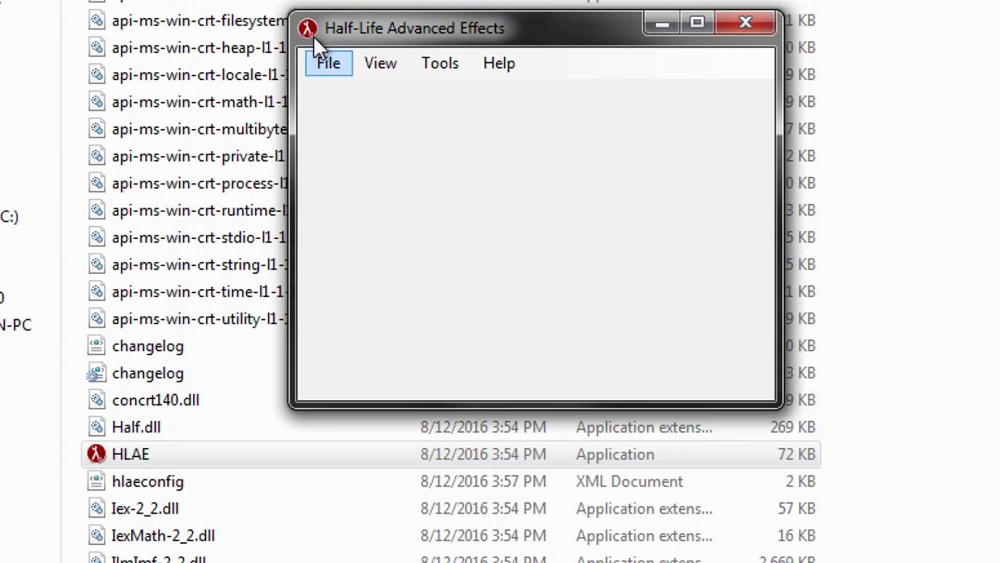
Set csgo.exe as the game executable in HLAE's Launch CS:GO settings.
{"action": "left_click", "coordinate": [314, 67]}
{"action": "left_click", "coordinate": [315, 85]}
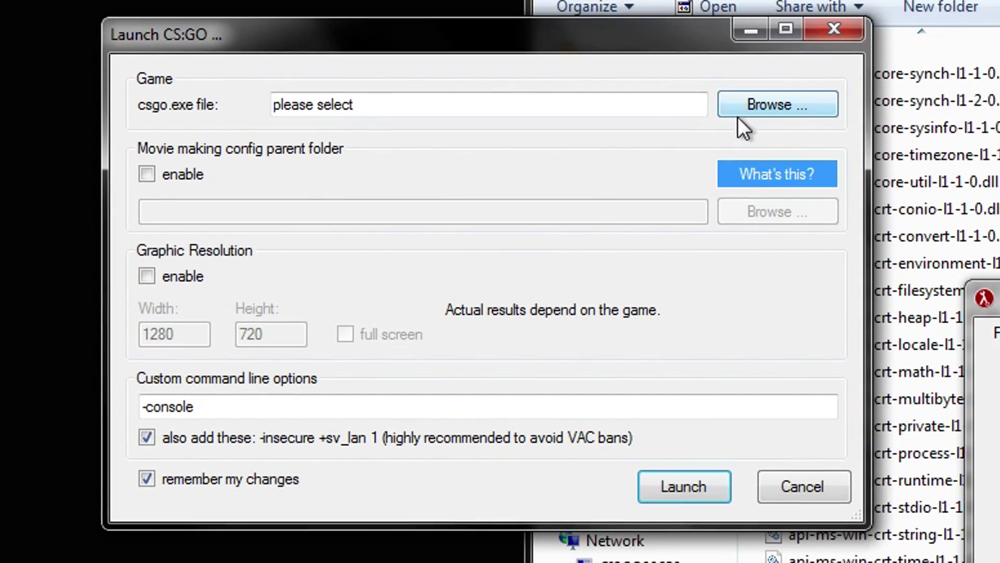
{"action": "left_click", "coordinate": [767, 107]}
{"action": "left_click", "coordinate": [391, 417]}
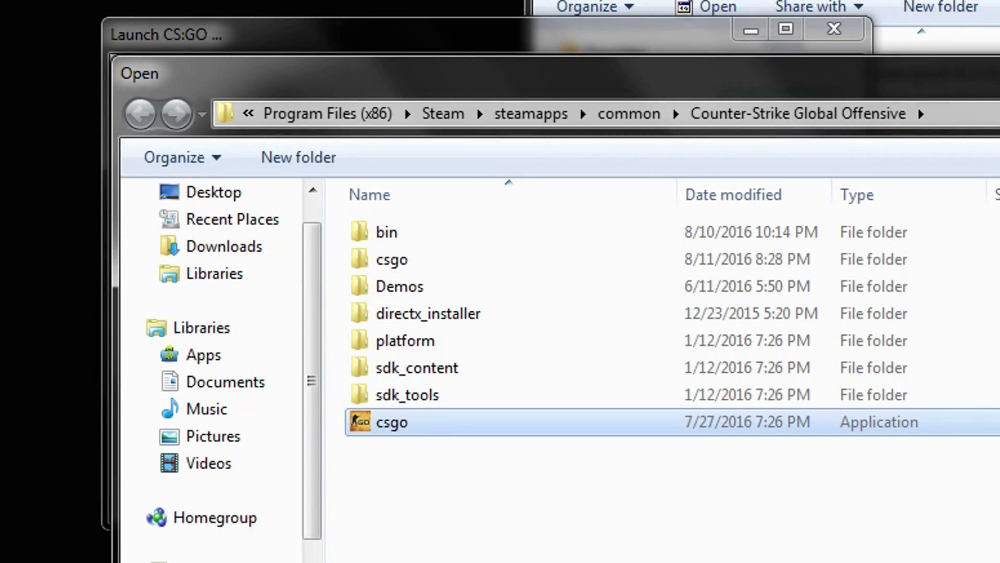
{"action": "key", "text": "Return"}
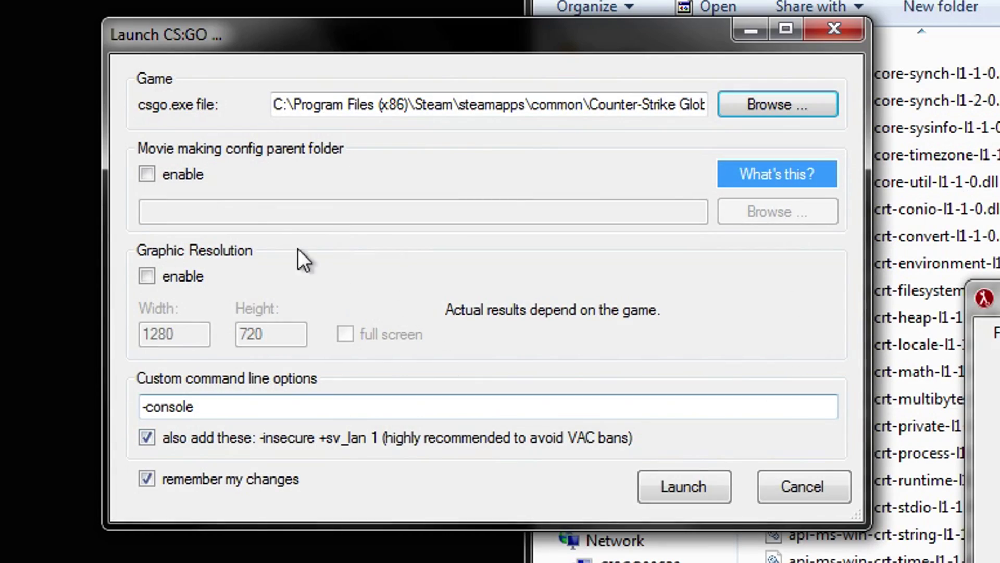
Enable a 1920×1080 custom resolution with full screen and launch CS:GO.
{"action": "left_click", "coordinate": [147, 276]}
{"action": "double_click", "coordinate": [184, 335]}
{"action": "type", "text": "19"}
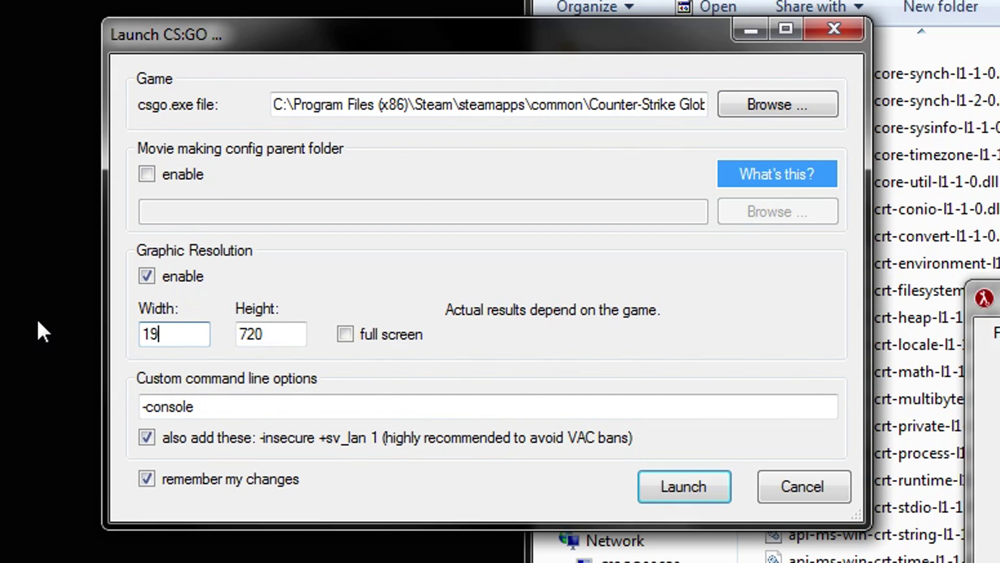
{"action": "type", "text": "20"}
{"action": "key", "text": "Tab"}
{"action": "type", "text": "1080"}
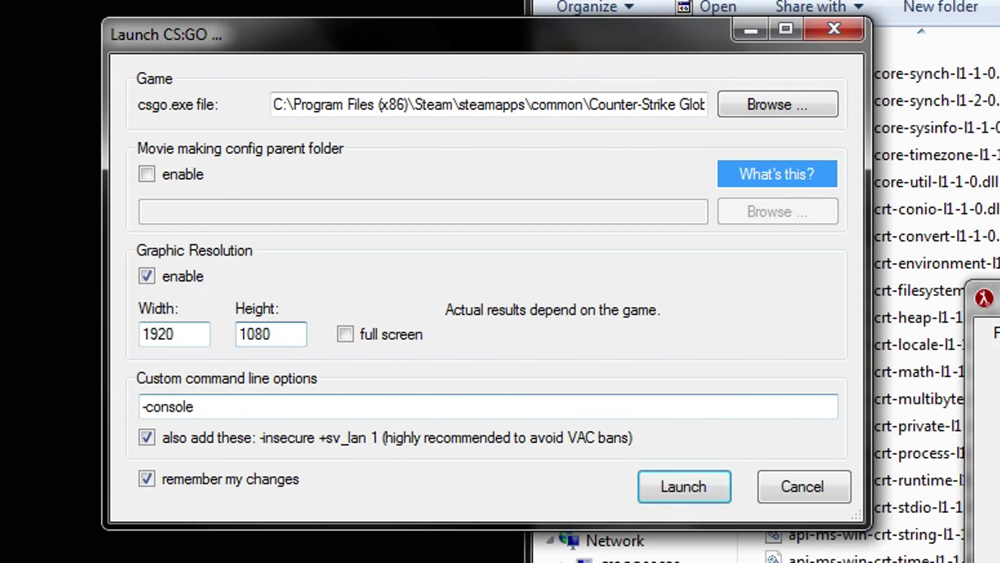
{"action": "left_click", "coordinate": [345, 334]}
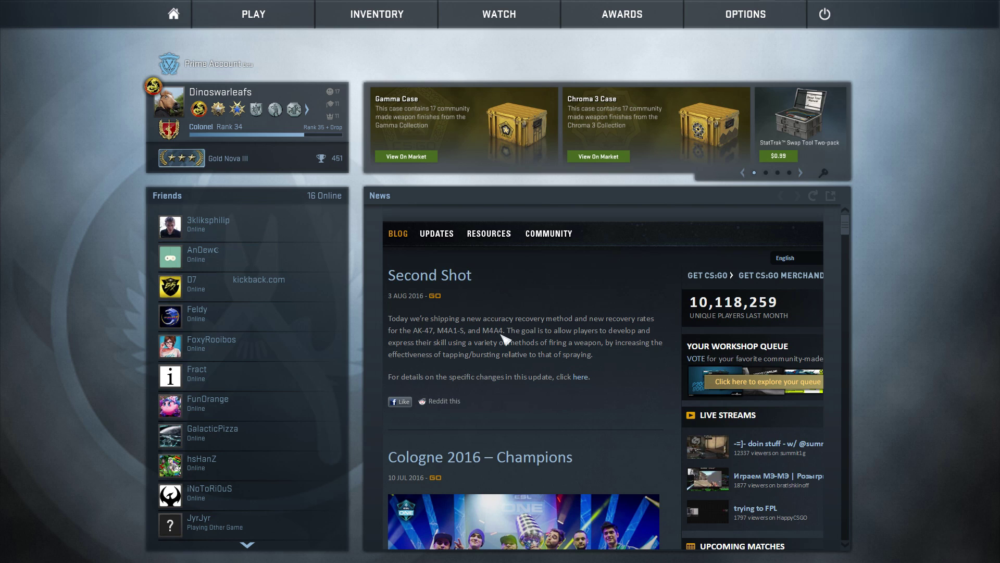
Play the Cache 14–16 match demo and show the Demo Playback controls with Shift+F2.
{"action": "key", "text": "grave"}
{"action": "type", "text": "mirv"}
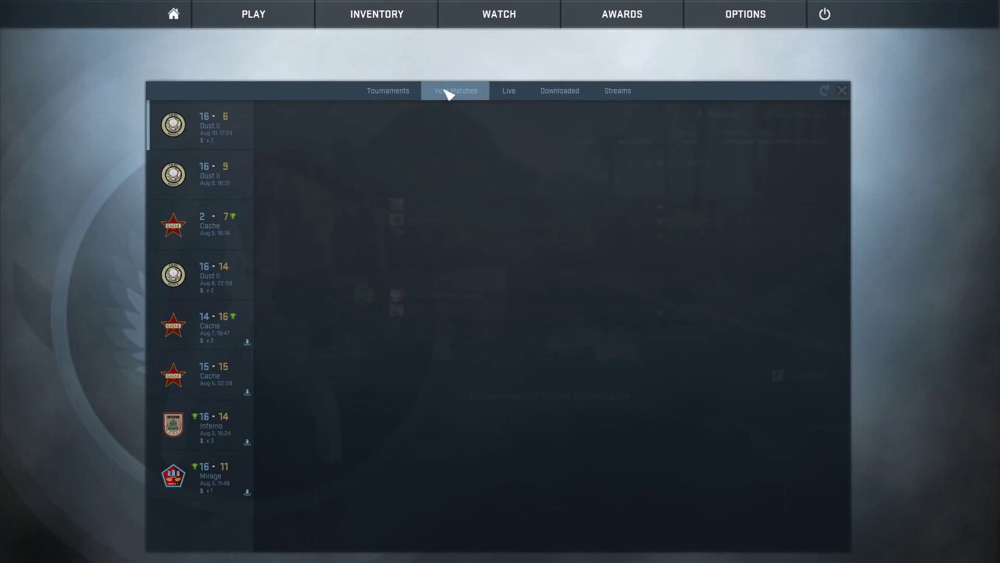
{"action": "left_click", "coordinate": [249, 307]}
{"action": "key", "text": "shift+F2"}
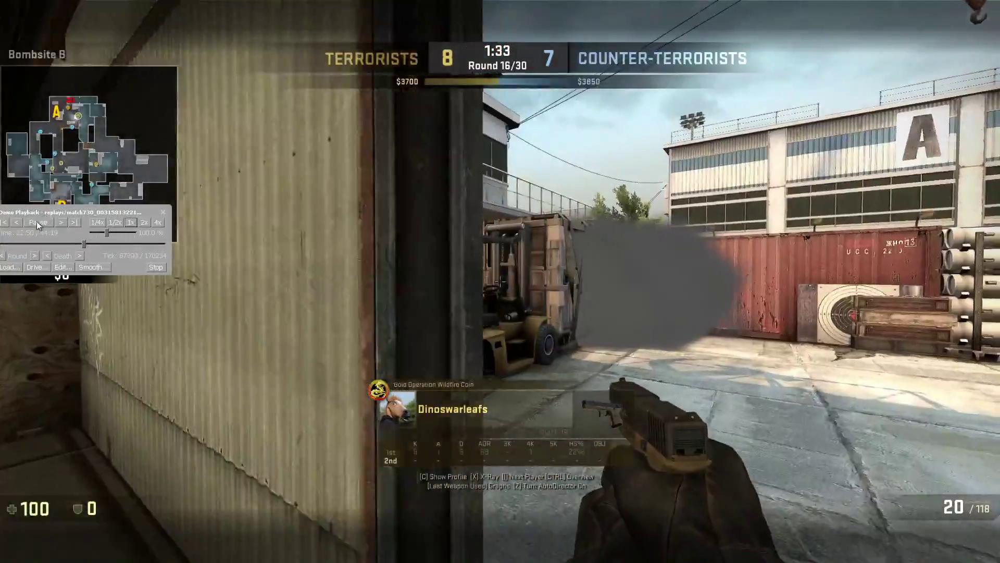
Pause at the forklift kill and run mirv_deathmsg debug 1, showing attacker 5, victim 10.
{"action": "left_click", "coordinate": [37, 224]}
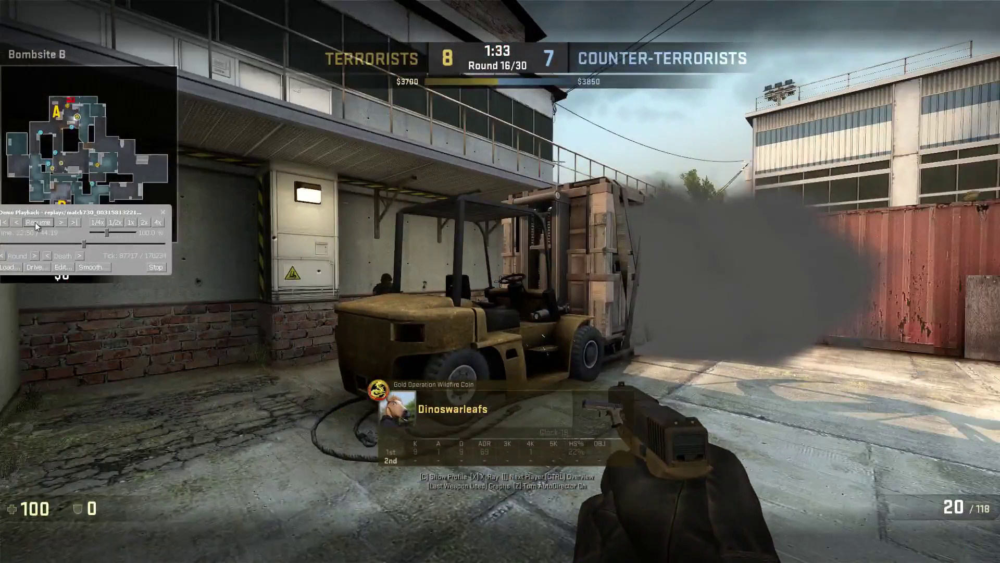
{"action": "key", "text": "grave"}
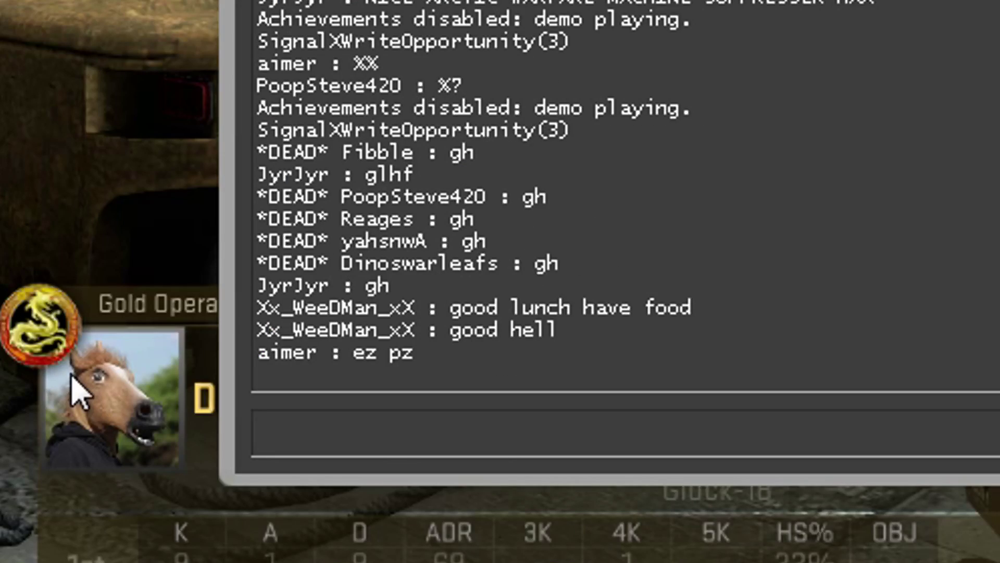
{"action": "type", "text": "mirv"}
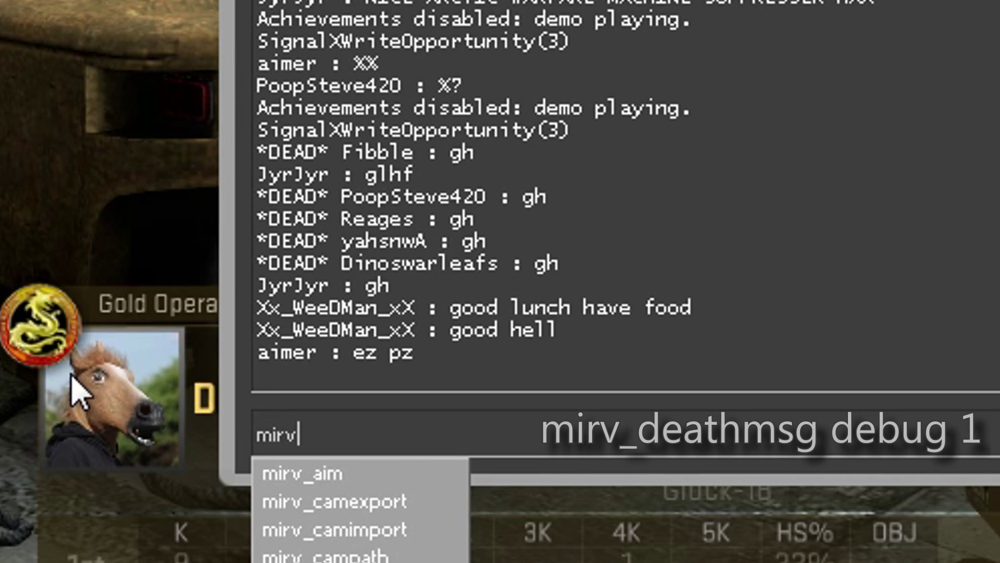
{"action": "type", "text": "_deathmsg debug "}
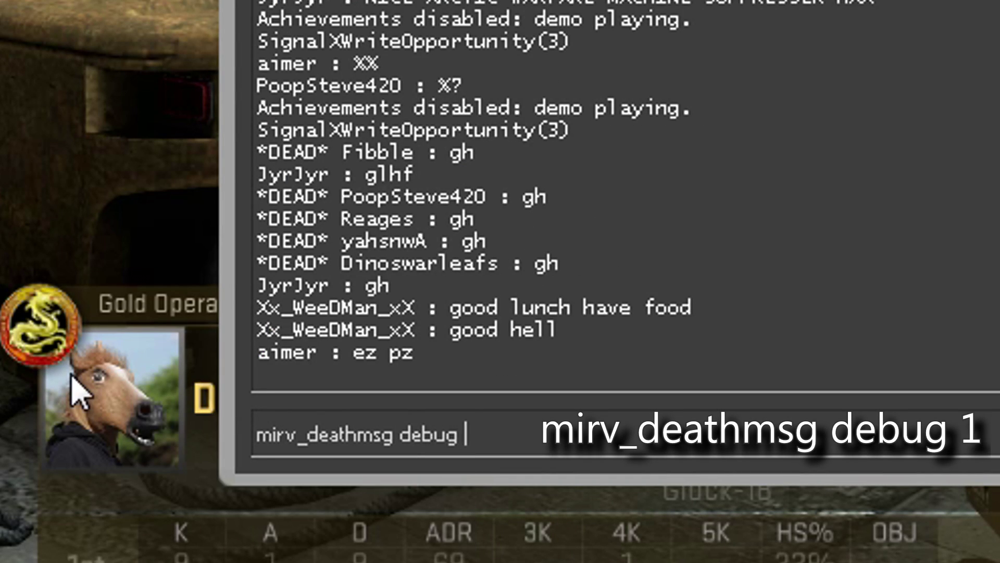
{"action": "type", "text": "1"}
{"action": "key", "text": "Return"}
{"action": "key", "text": "grave"}
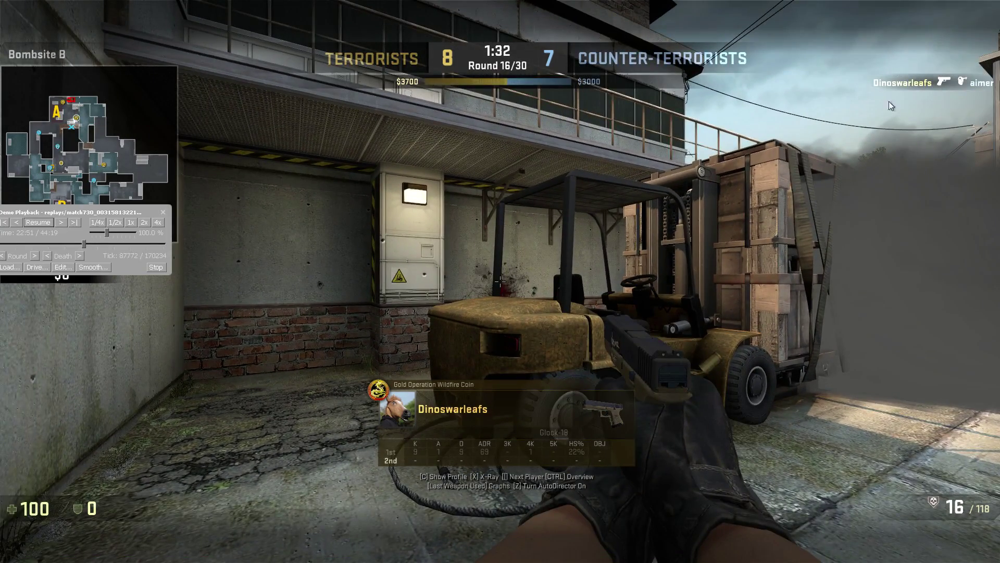
{"action": "key", "text": "grave"}
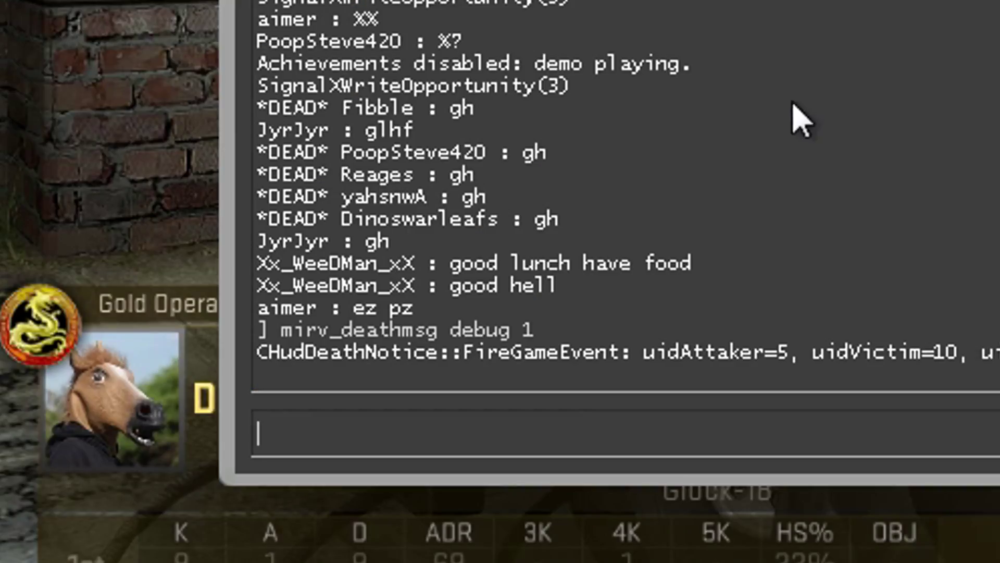
Apply mirv_deathmsg block !5 * so only attacker 5's kill notices appear.
{"action": "left_click_drag", "start_coordinate": [656, 354], "coordinate": [476, 390]}
{"action": "left_click", "coordinate": [703, 443]}
{"action": "type", "text": "mir"}
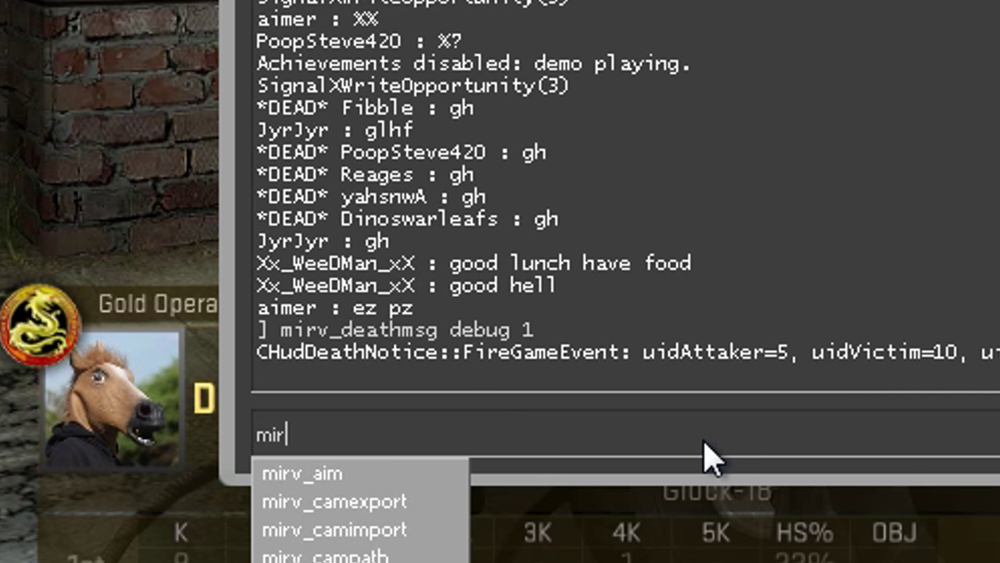
{"action": "type", "text": "v_deathmsg block !5 *"}
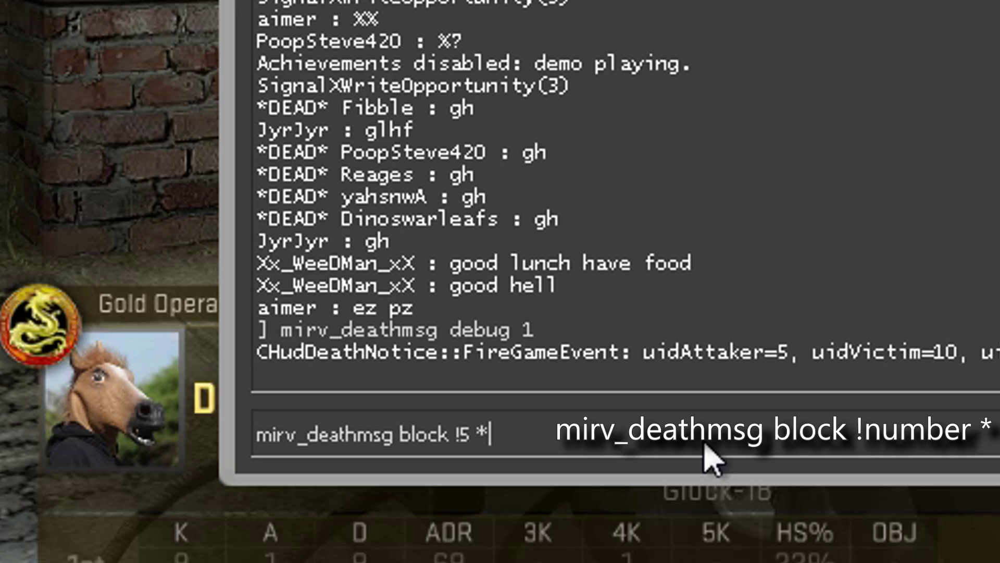
{"action": "key", "text": "Return"}
{"action": "left_click_drag", "start_coordinate": [571, 353], "coordinate": [271, 367]}
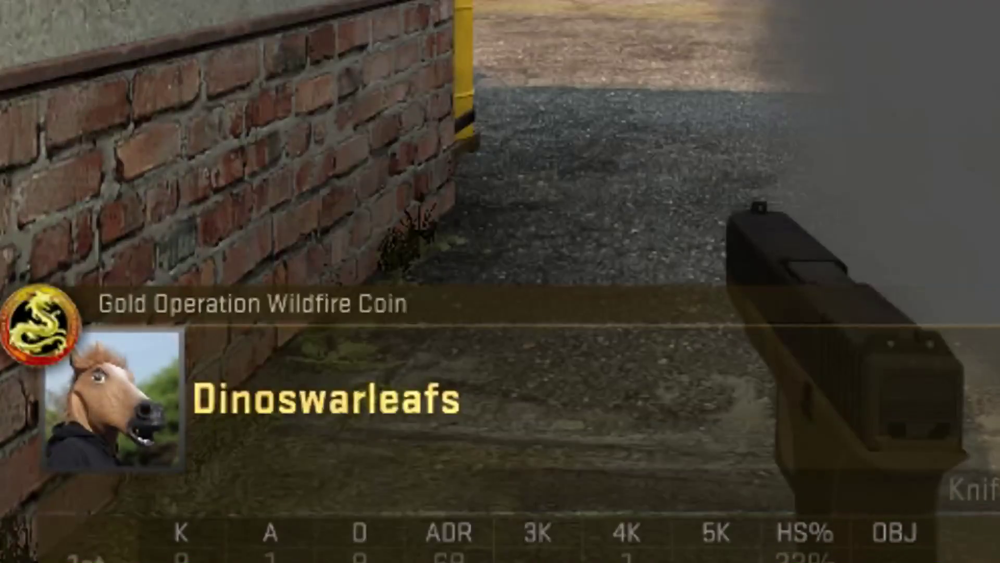
Run mirv_deathmsg block clear and display the mirv_deathmsg usage help.
{"action": "key", "text": "grave"}
{"action": "type", "text": "mir"}
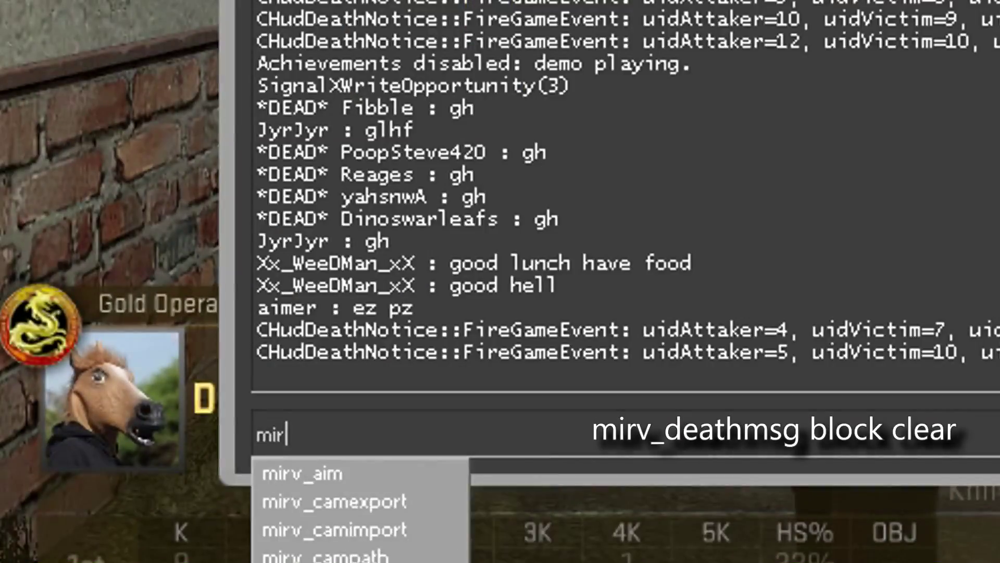
{"action": "type", "text": "v_deathmsg block clear"}
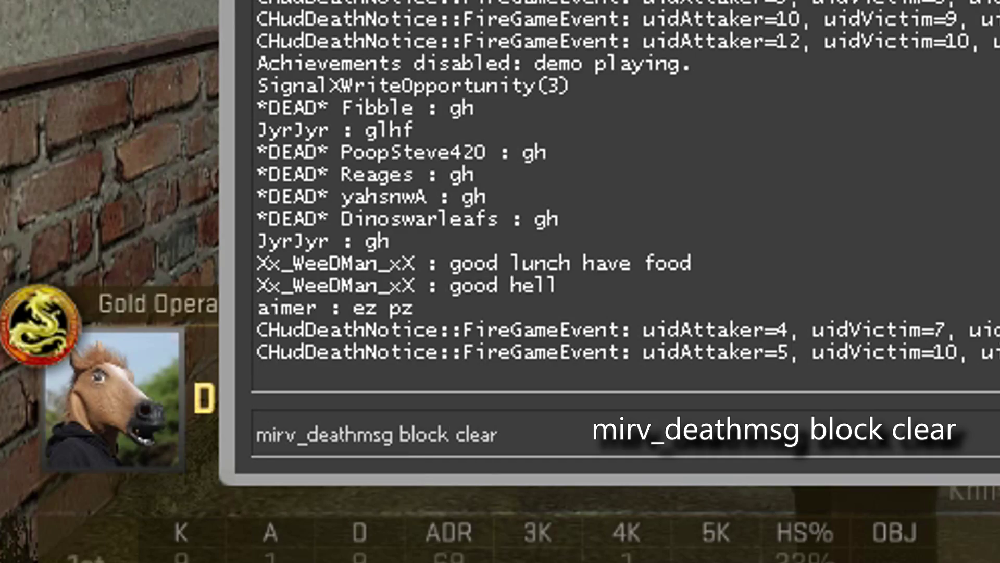
{"action": "key", "text": "Return"}
{"action": "key", "text": "grave"}
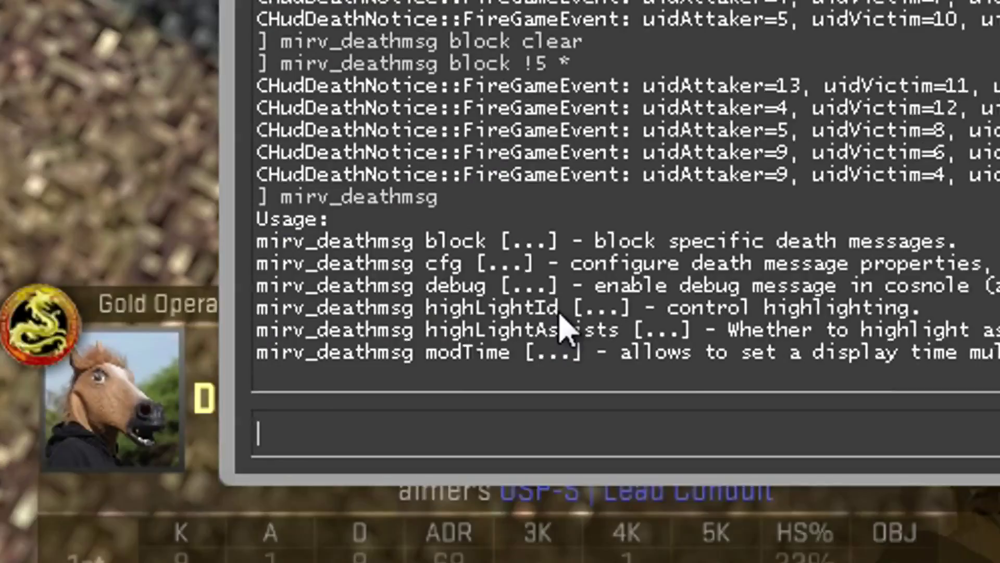
Enter mirv_deathmsg highLightId 5 and mirv_deathmsg cfg noticeLifeTime 300000000.
{"action": "type", "text": "mirv_D"}
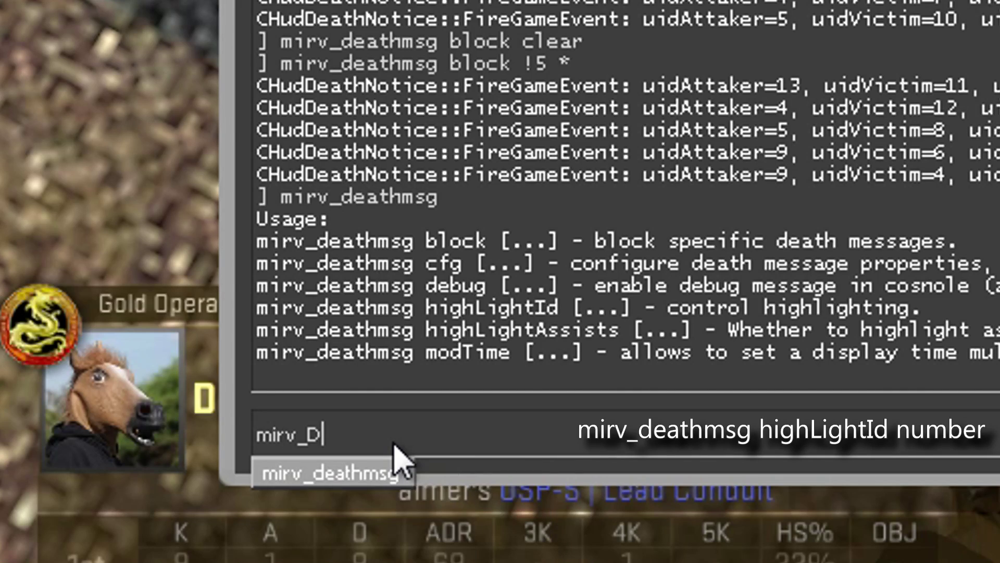
{"action": "type", "text": "eathmsg highLightId 5"}
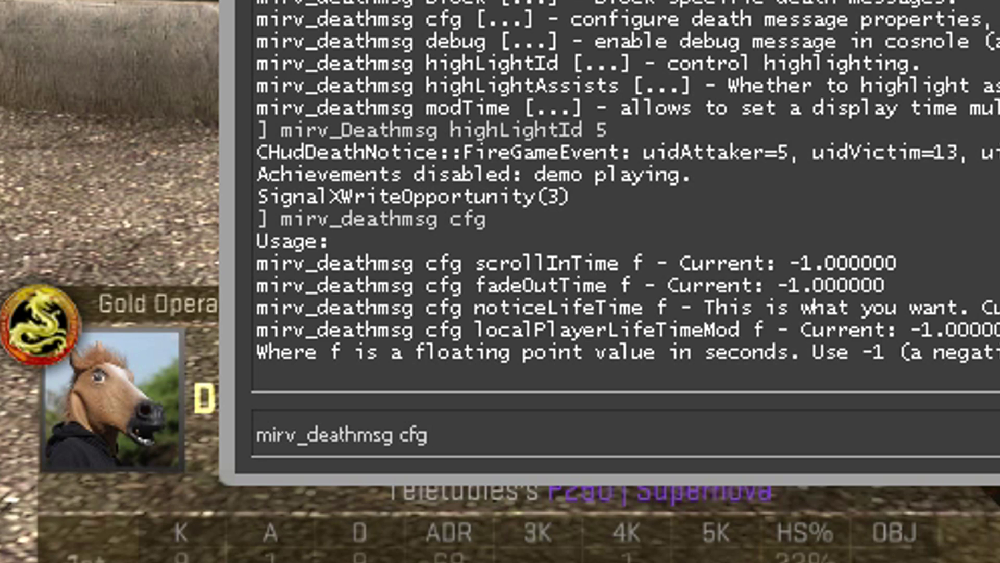
{"action": "key", "text": "ctrl+a"}
{"action": "key", "text": "BackSpace"}
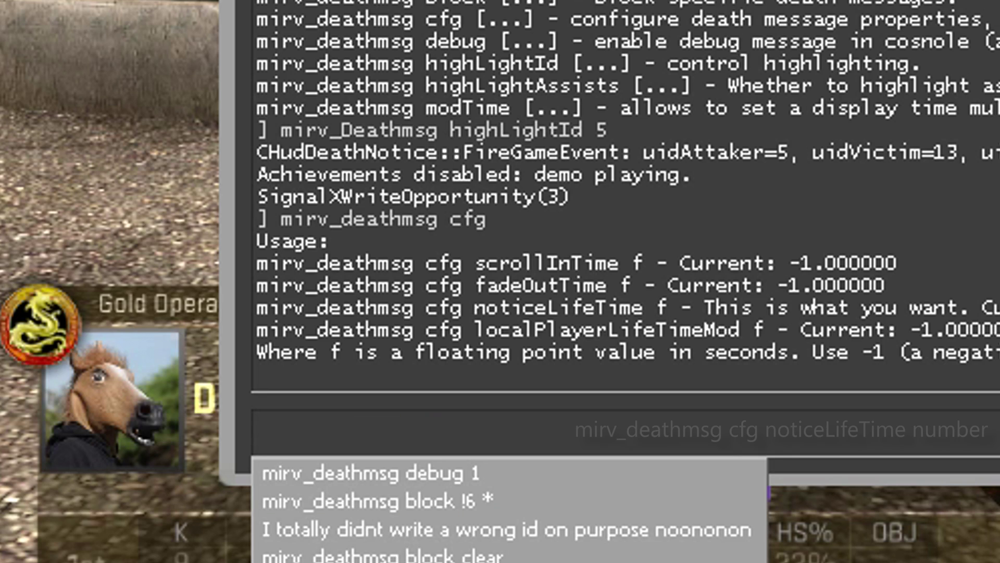
{"action": "type", "text": "mirv_deathmsg "}
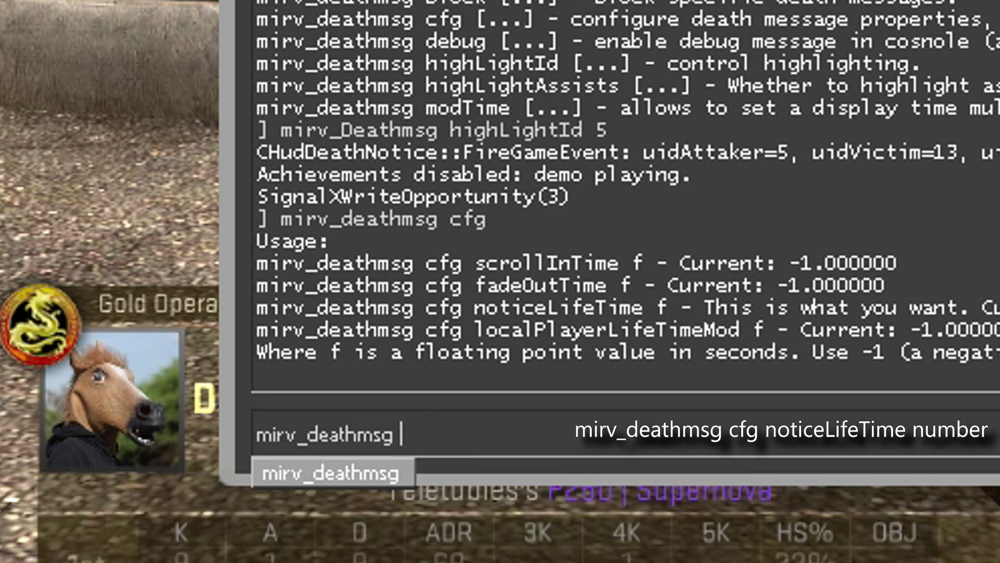
{"action": "type", "text": "cfg noticeLifeTime 3"}
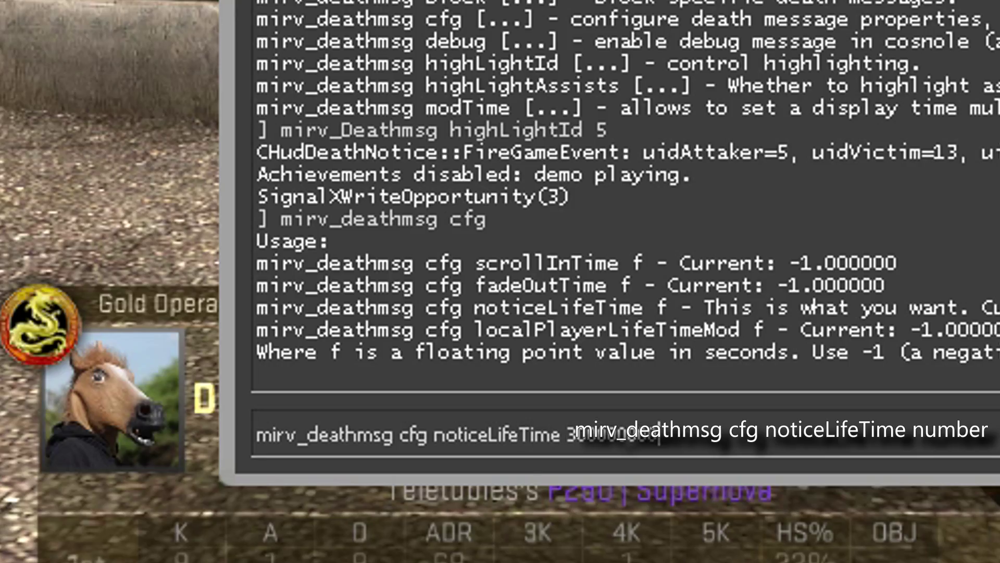
{"action": "key", "text": "Return"}
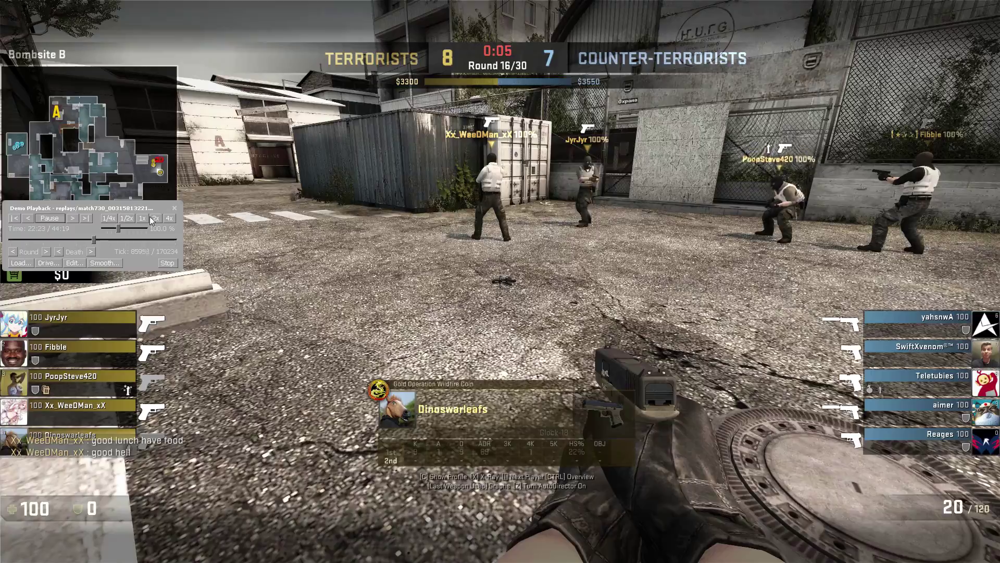
Jump the demo to tick 87500 with demo_gototick, then stop playback.
{"action": "key", "text": "grave"}
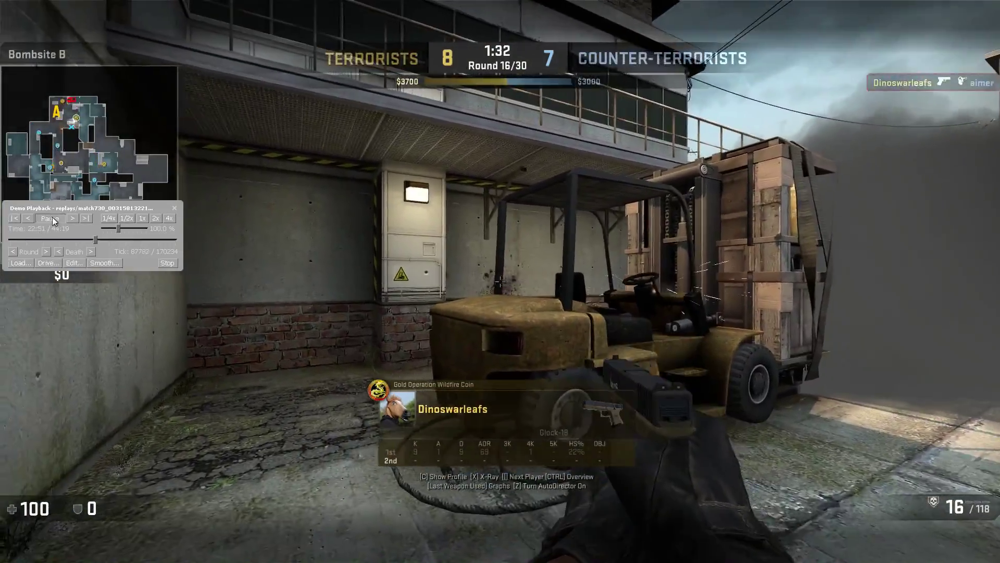
{"action": "key", "text": "grave"}
{"action": "type", "text": "demo_gototick 87500"}
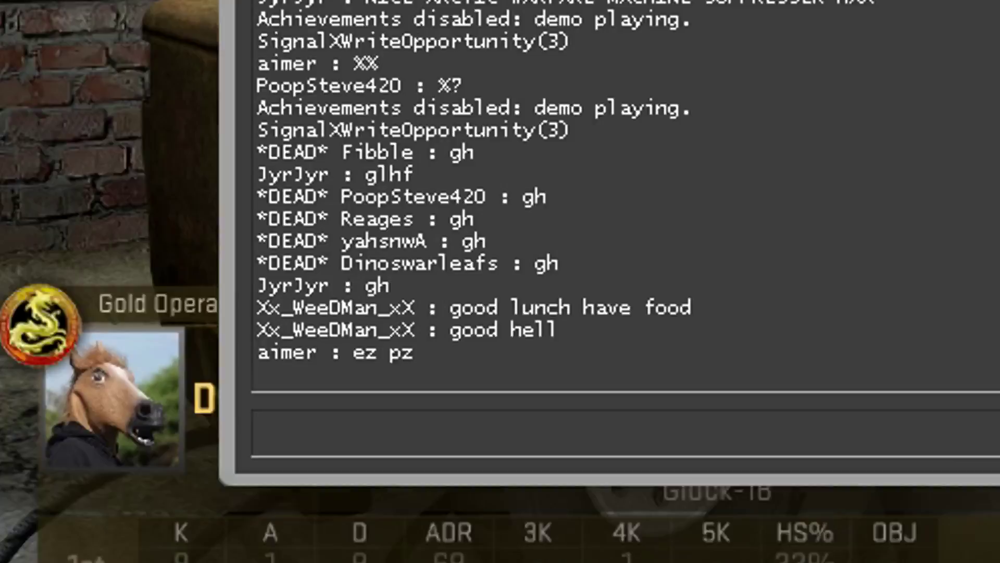
{"action": "key", "text": "Return"}
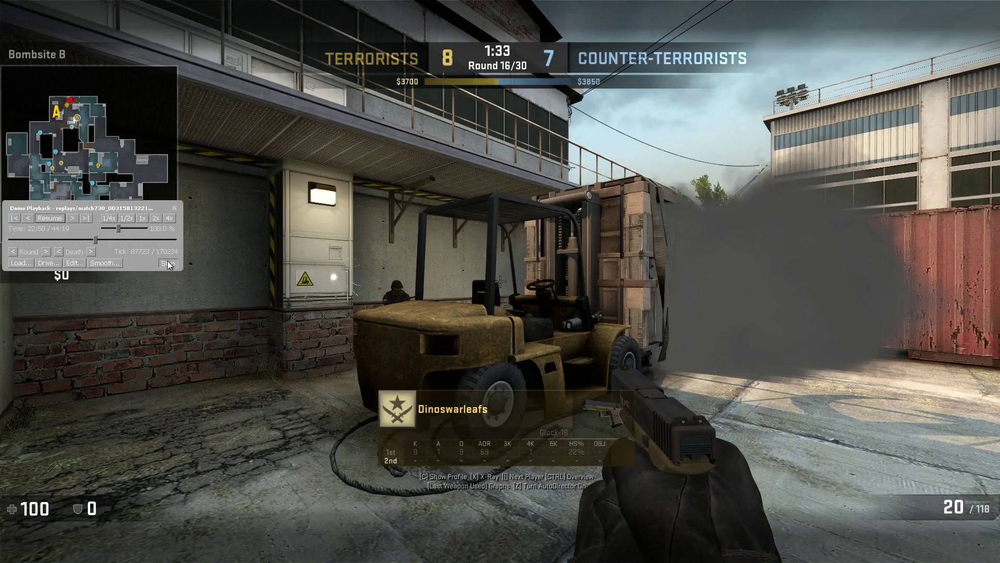
{"action": "left_click", "coordinate": [168, 263]}
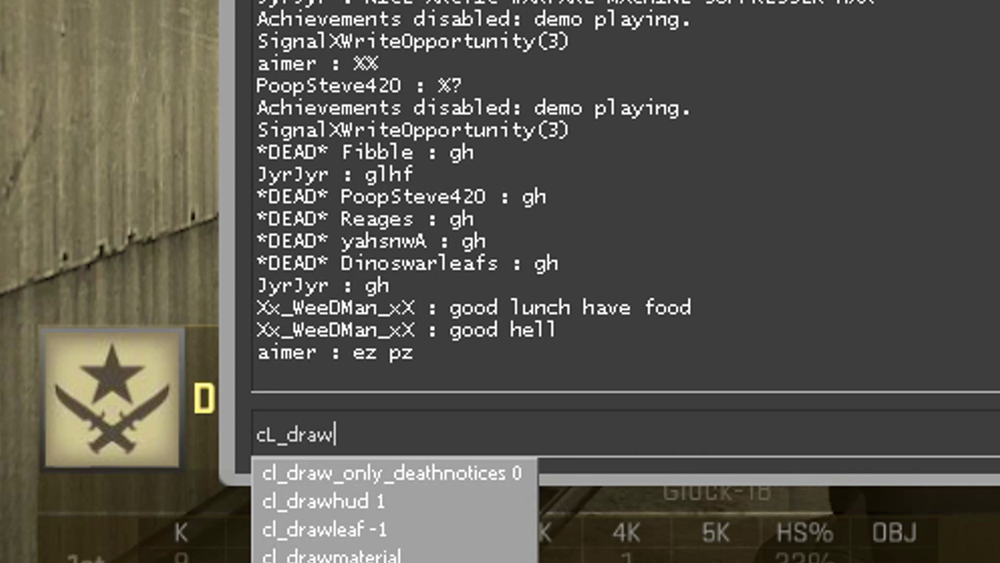
Enter cl_draw_only_deathnotices 1 so only death notices are drawn.
{"action": "key", "text": "BackSpace"}
{"action": "key", "text": "BackSpace"}
{"action": "key", "text": "BackSpace"}
{"action": "key", "text": "BackSpace"}
{"action": "key", "text": "BackSpace"}
{"action": "key", "text": "BackSpace"}
{"action": "key", "text": "BackSpace"}
{"action": "type", "text": "cl_dra"}
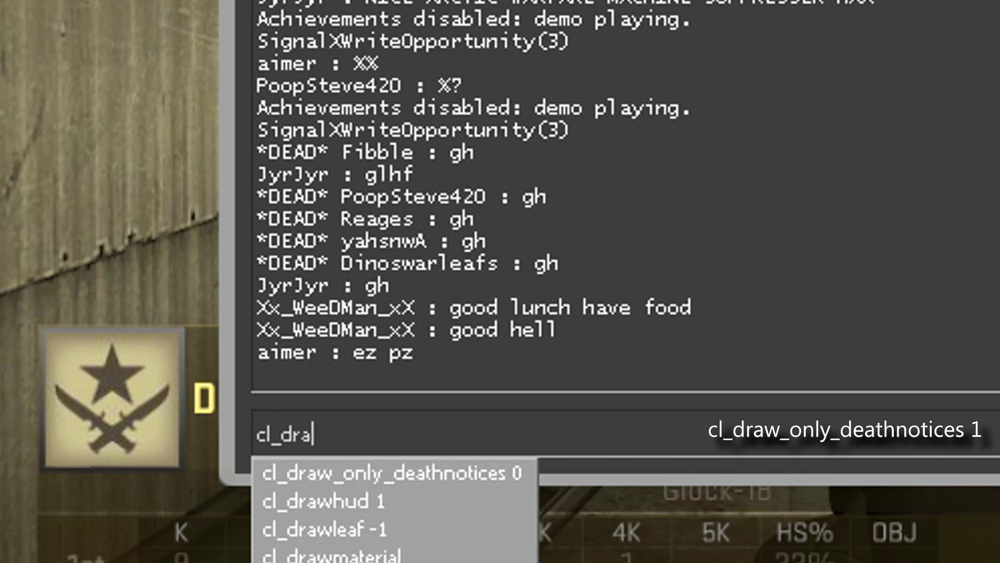
{"action": "type", "text": "w_only_deathnotices"}
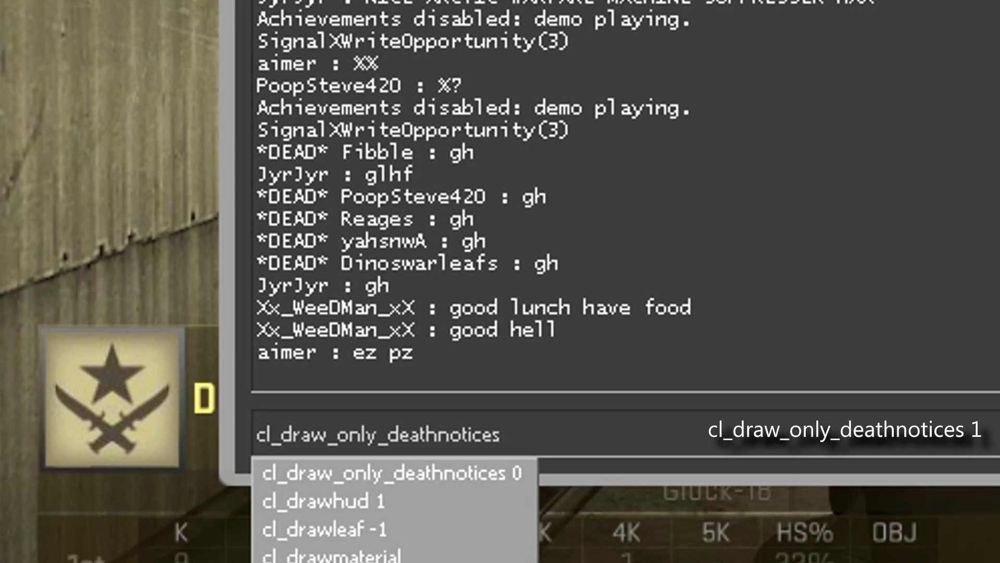
{"action": "type", "text": " 1"}
{"action": "key", "text": "Return"}
{"action": "key", "text": "grave"}
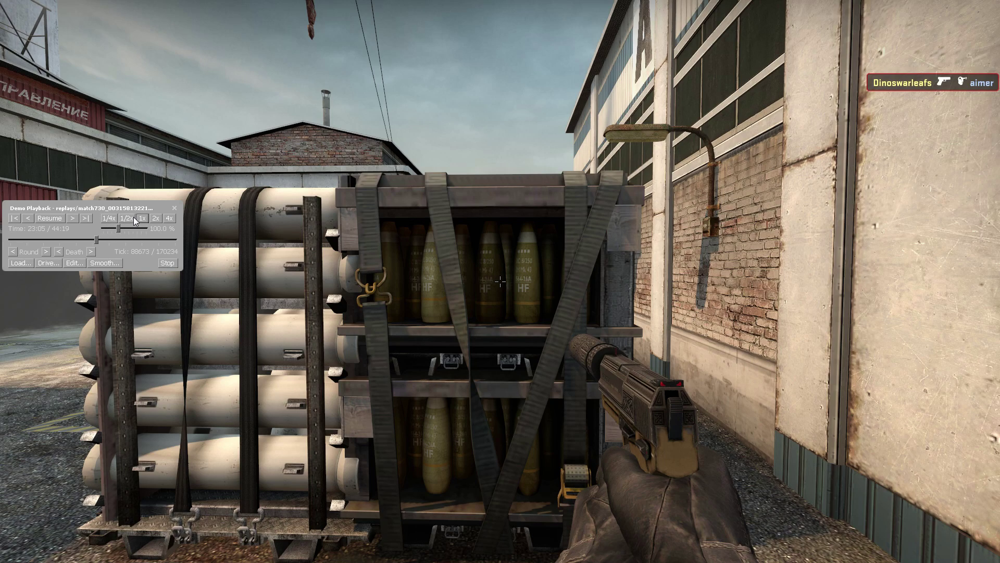
Set host_timescale and demo_timescale to .25 and hide the Demo Playback panel.
{"action": "key", "text": "grave"}
{"action": "type", "text": "host_time"}
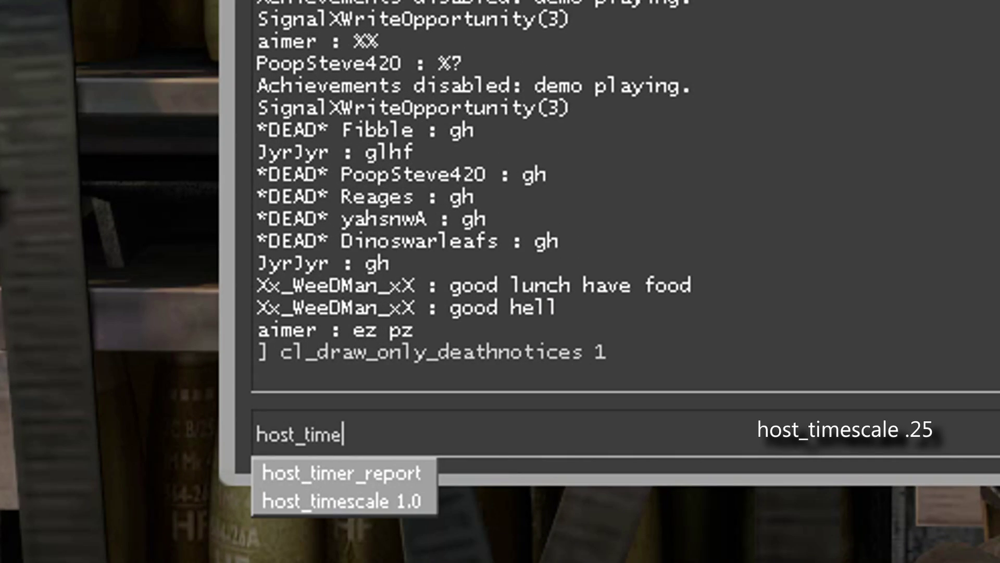
{"action": "type", "text": "scale .25"}
{"action": "key", "text": "Return"}
{"action": "type", "text": "dem"}
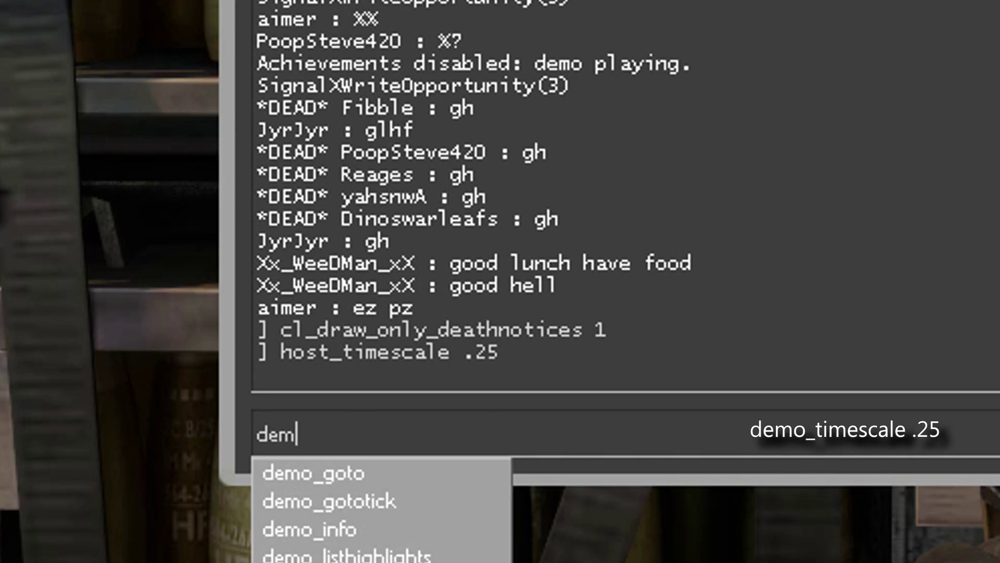
{"action": "type", "text": "o_timescale .25"}
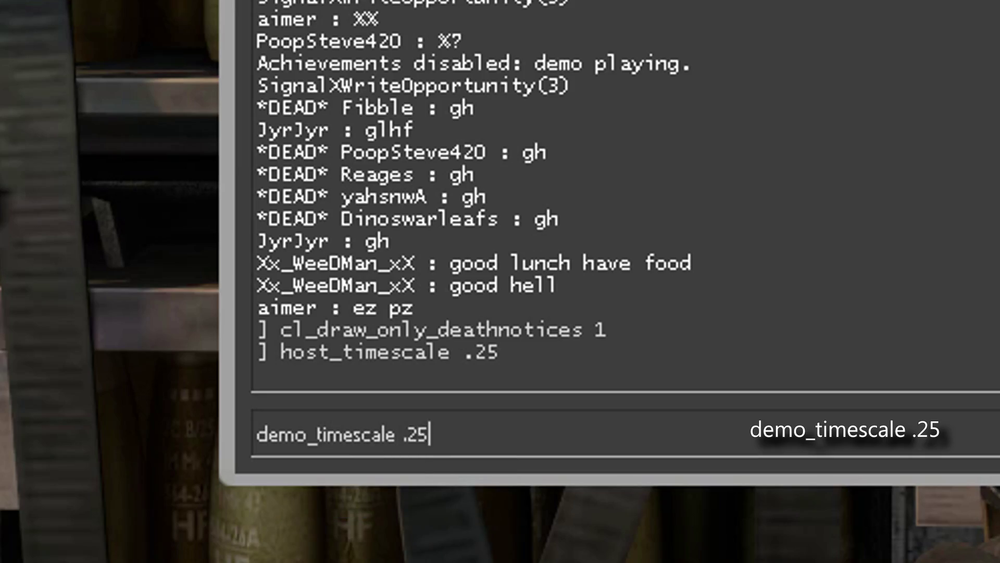
{"action": "key", "text": "Return"}
{"action": "key", "text": "grave"}
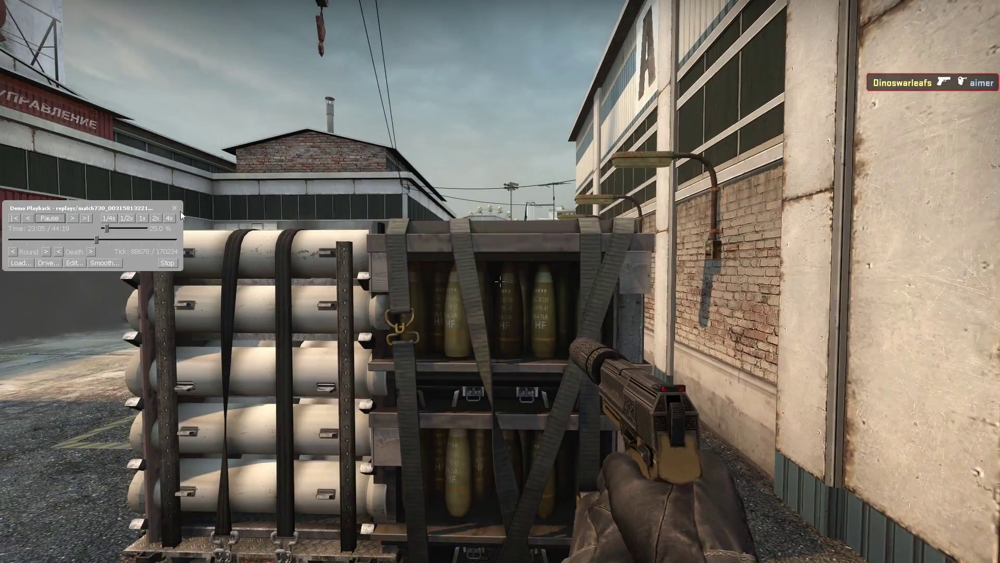
{"action": "left_click", "coordinate": [175, 208]}
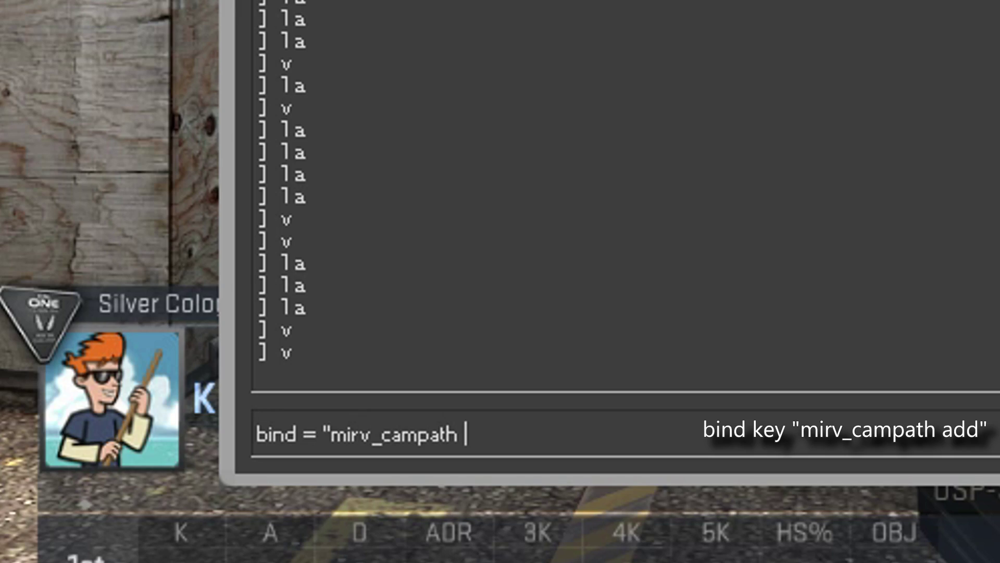
Bind a key to 'mirv_campath add', then reopen the console to jump the demo back.
{"action": "key", "text": "Return"}
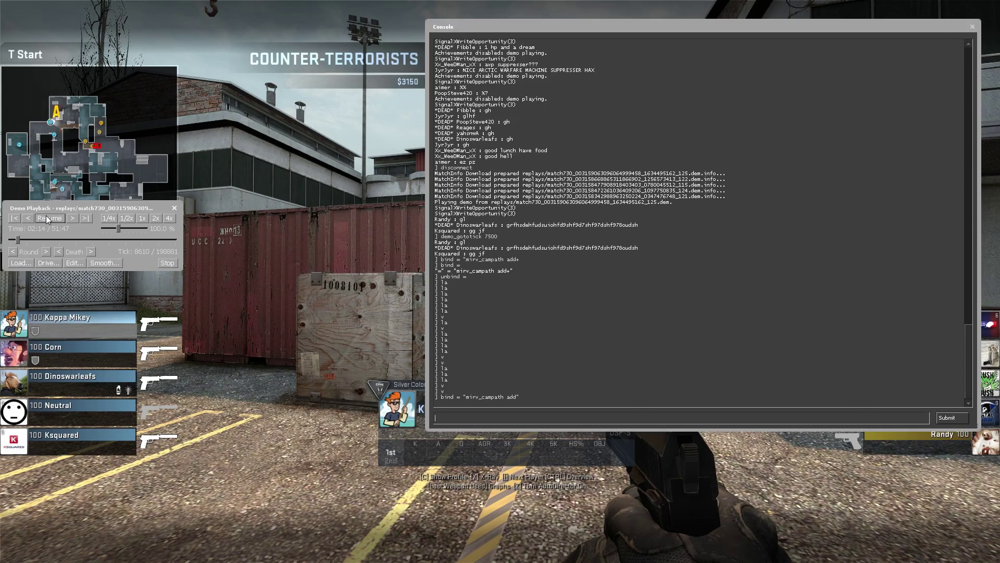
{"action": "key", "text": "grave"}
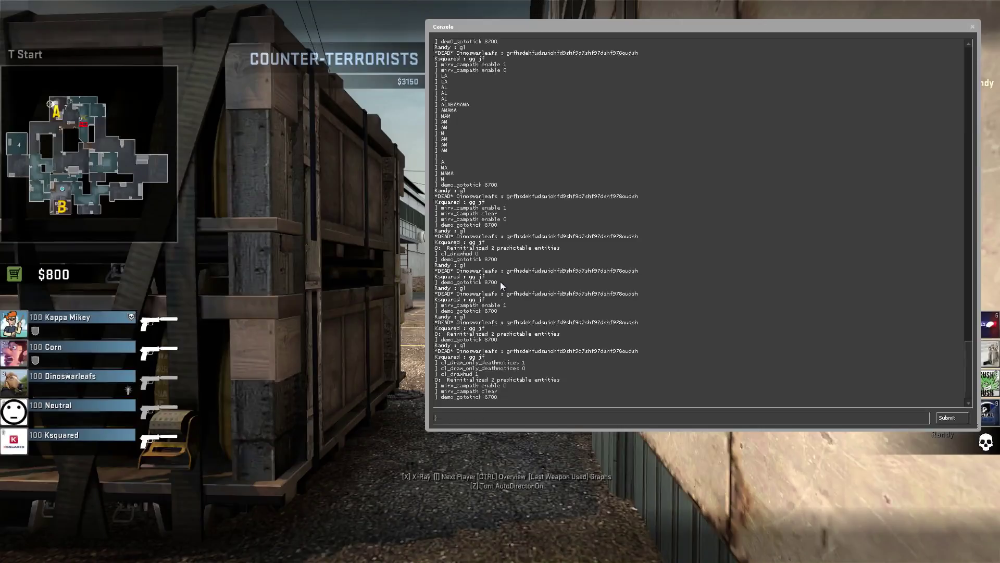
{"action": "key", "text": "grave"}
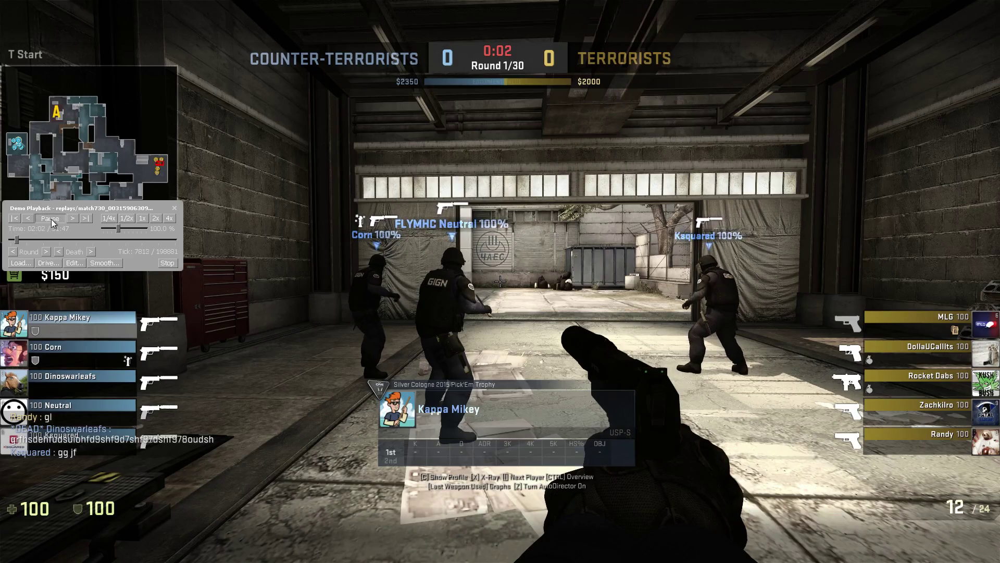
{"action": "key", "text": "grave"}
Jump the demo to tick 8700 and enable the campath with 'mirv_campath enable 1'.
{"action": "type", "text": "demo_gotot"}
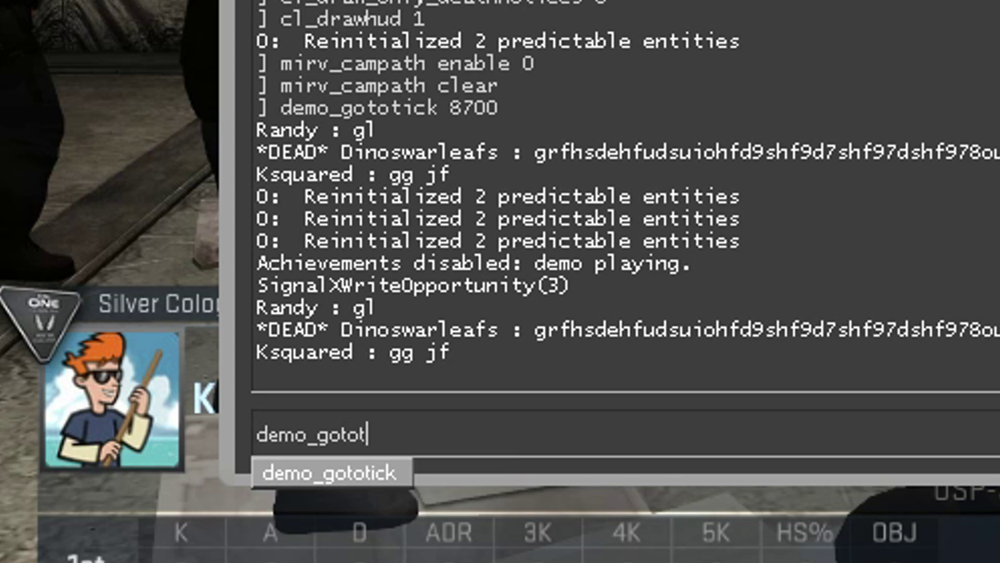
{"action": "type", "text": "ick 8700"}
{"action": "key", "text": "Return"}
{"action": "type", "text": "m"}
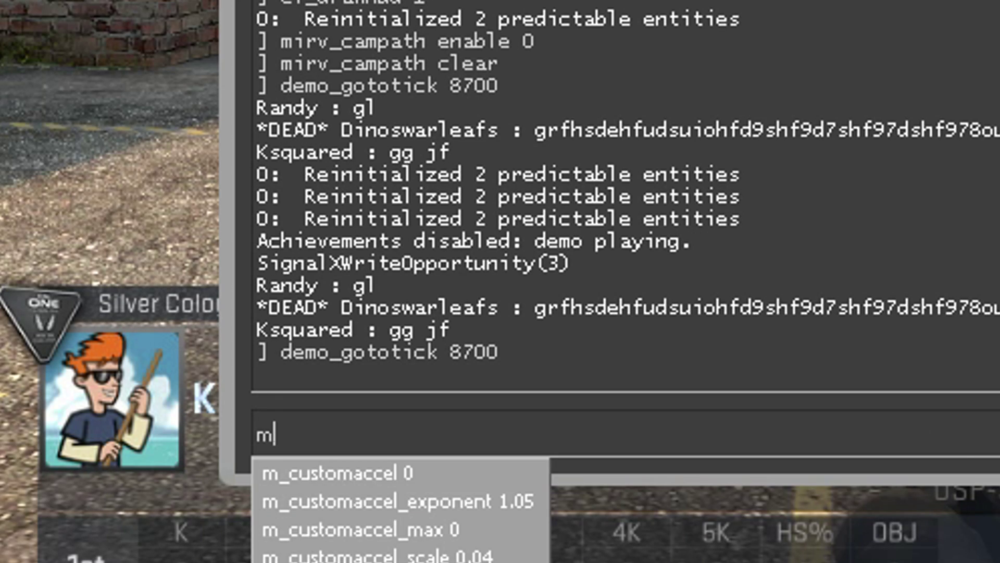
{"action": "type", "text": "irv_campath enabl"}
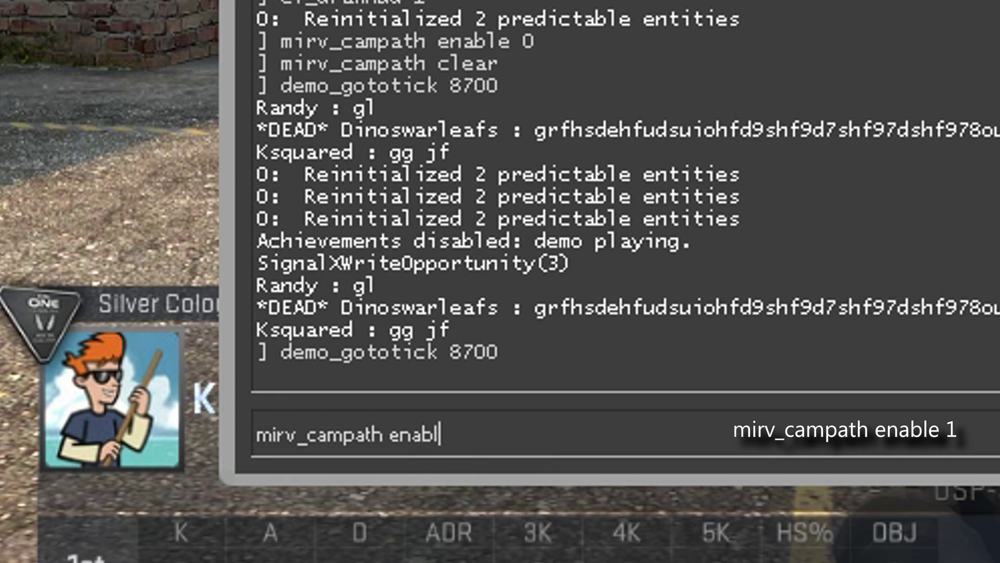
{"action": "type", "text": "e 1"}
{"action": "key", "text": "Return"}
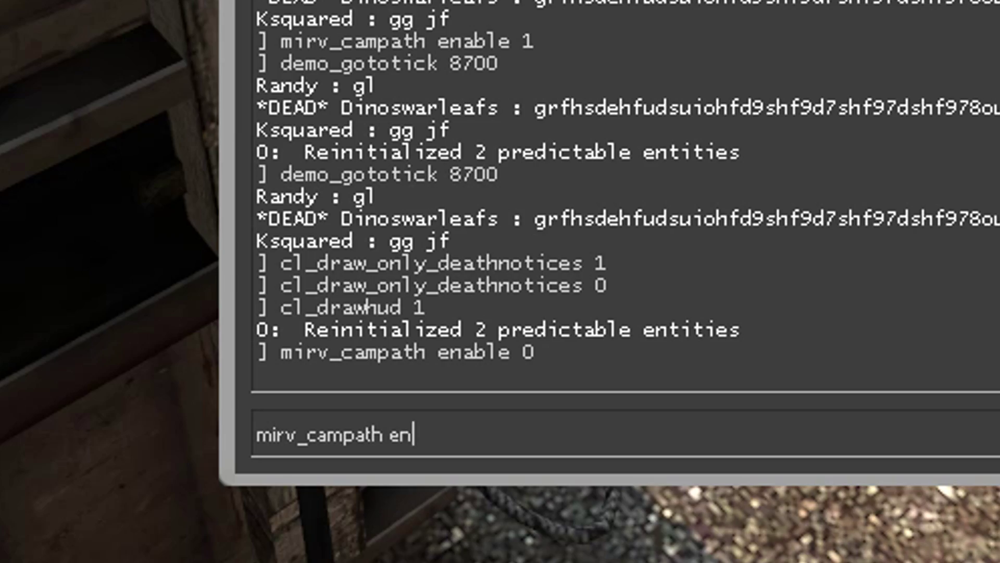
Clear the campath, close the Demo Playback window and let the demo play.
{"action": "key", "text": "BackSpace"}
{"action": "key", "text": "BackSpace"}
{"action": "type", "text": "clear"}
{"action": "key", "text": "Return"}
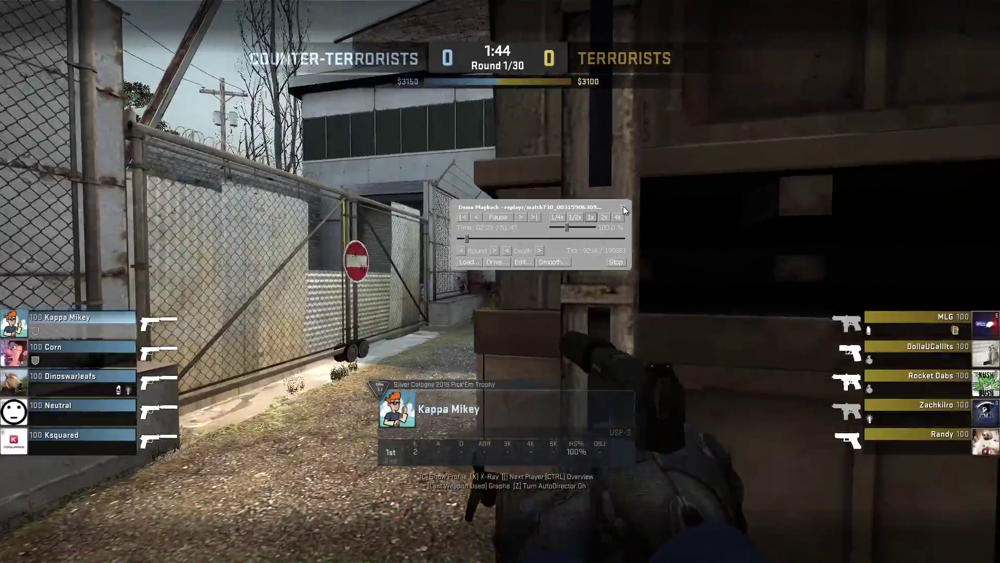
{"action": "left_click", "coordinate": [622, 207]}
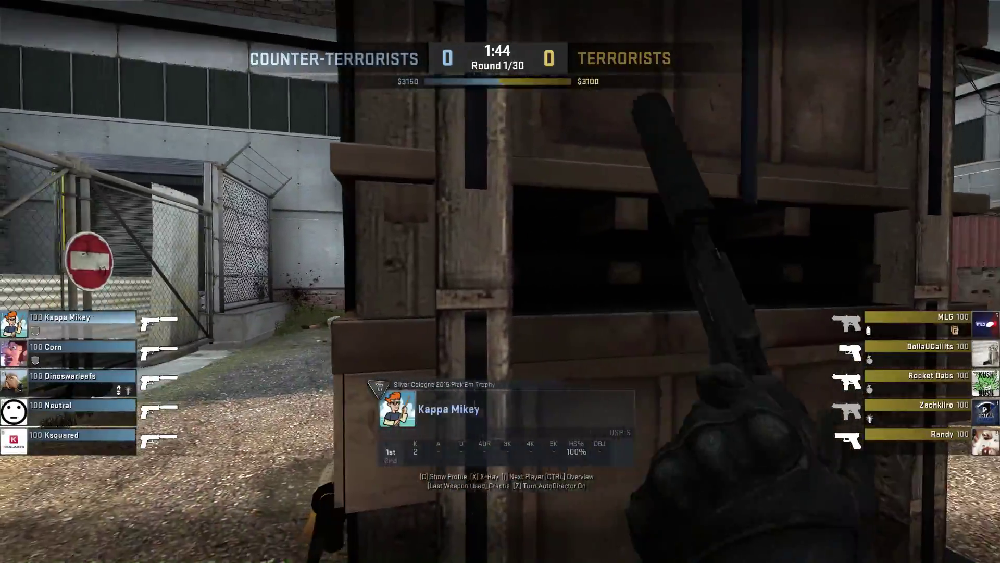
{"action": "key", "text": "grave"}
{"action": "key", "text": "grave"}
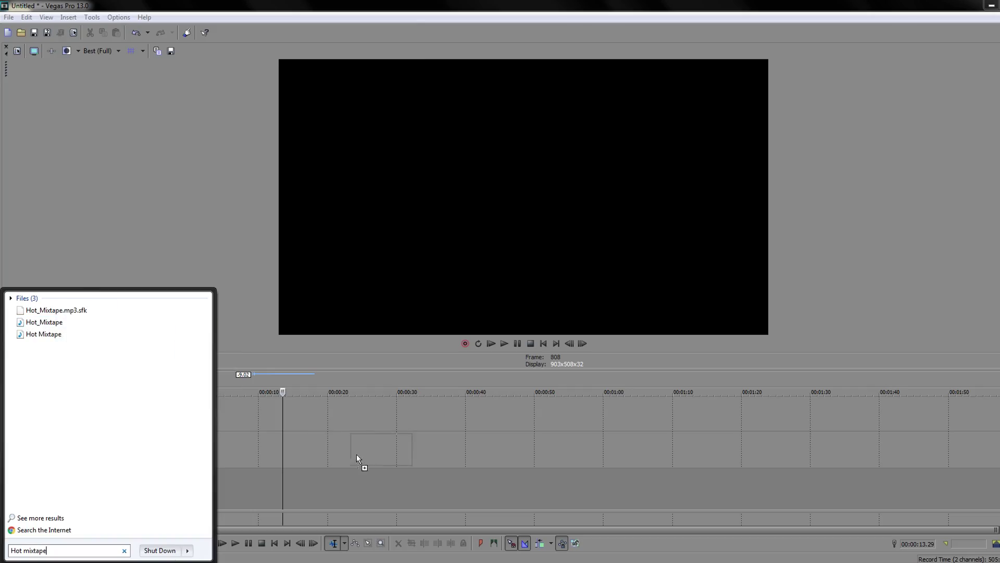
Start the music and recorded game clip at 00:00:00, trimming the clip to about 15 seconds.
{"action": "left_click_drag", "start_coordinate": [356, 455], "coordinate": [359, 457]}
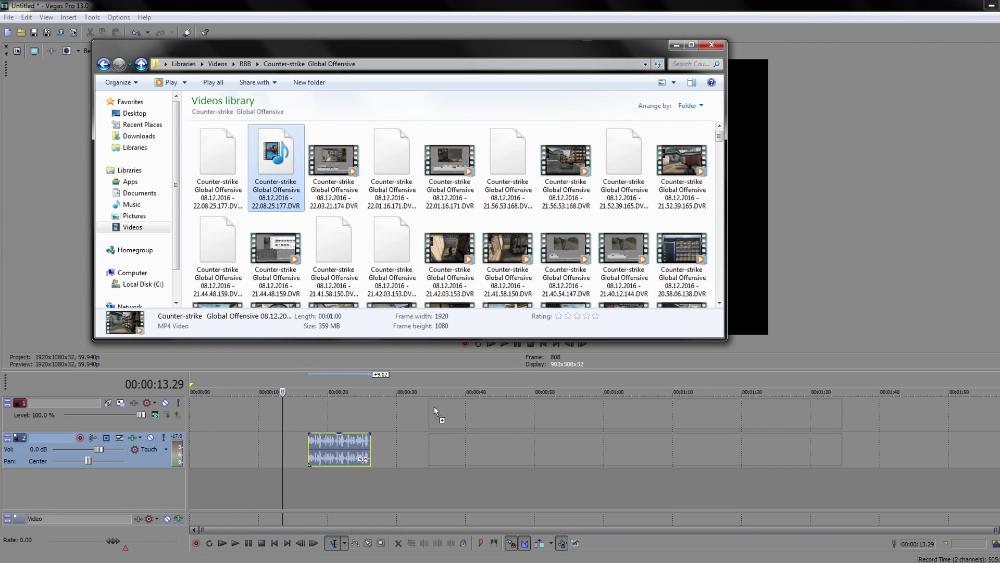
{"action": "left_click_drag", "start_coordinate": [434, 406], "coordinate": [335, 484]}
{"action": "left_click_drag", "start_coordinate": [416, 448], "coordinate": [213, 448]}
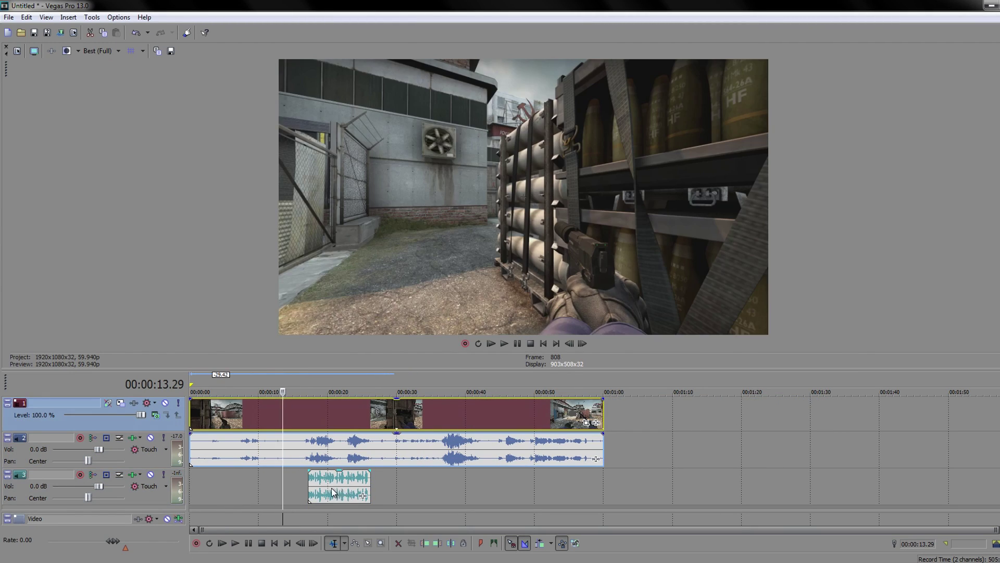
{"action": "left_click_drag", "start_coordinate": [317, 484], "coordinate": [199, 483]}
{"action": "left_click", "coordinate": [512, 419]}
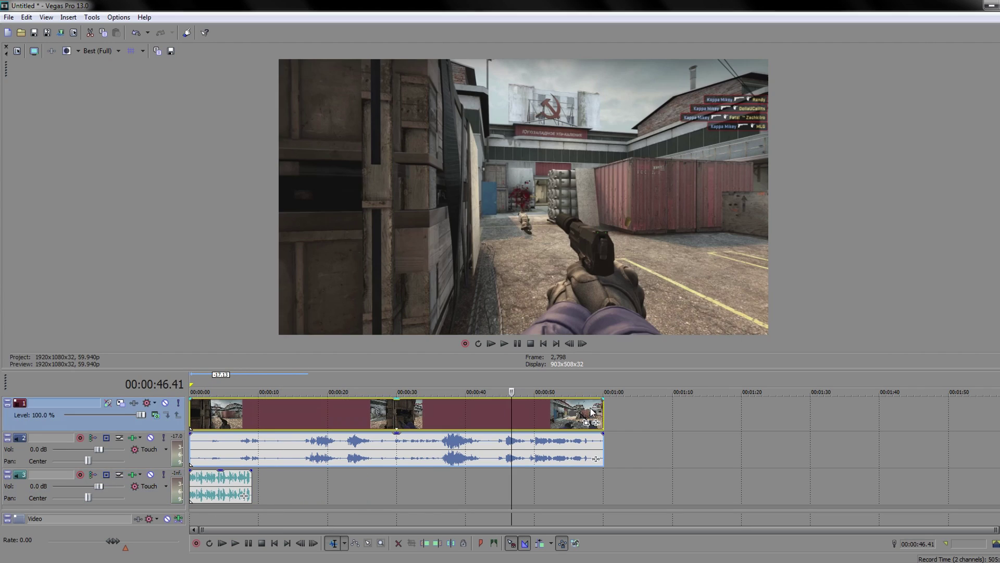
{"action": "left_click_drag", "start_coordinate": [604, 411], "coordinate": [343, 405]}
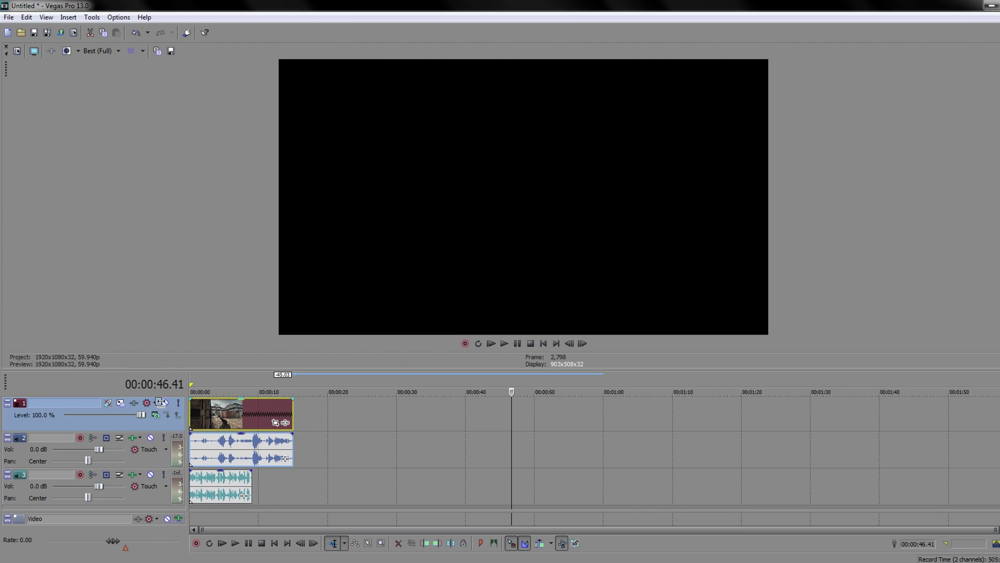
Check the game clip's audio event Properties and confirm them with OK.
{"action": "left_click", "coordinate": [251, 449]}
{"action": "right_click", "coordinate": [242, 450]}
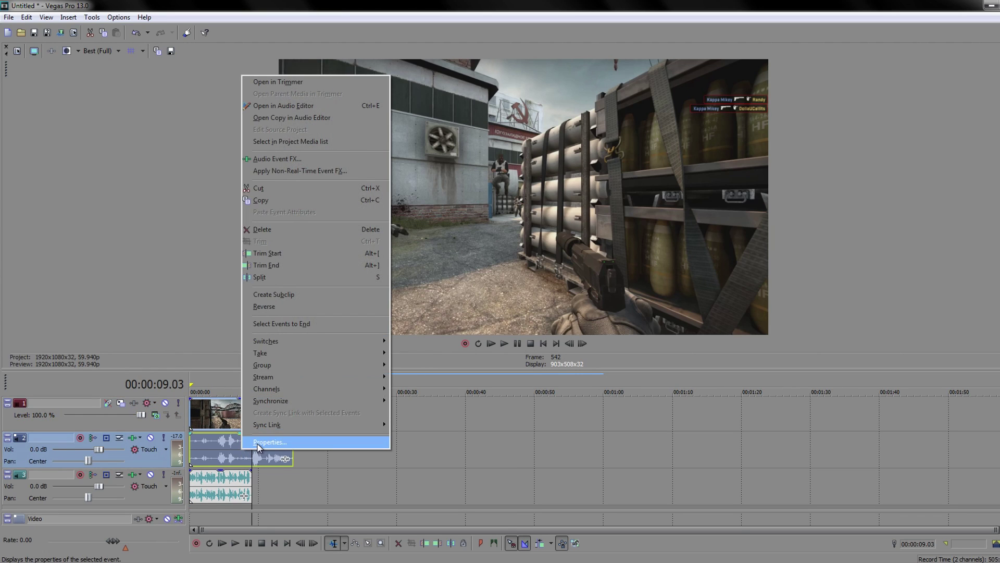
{"action": "left_click", "coordinate": [292, 442]}
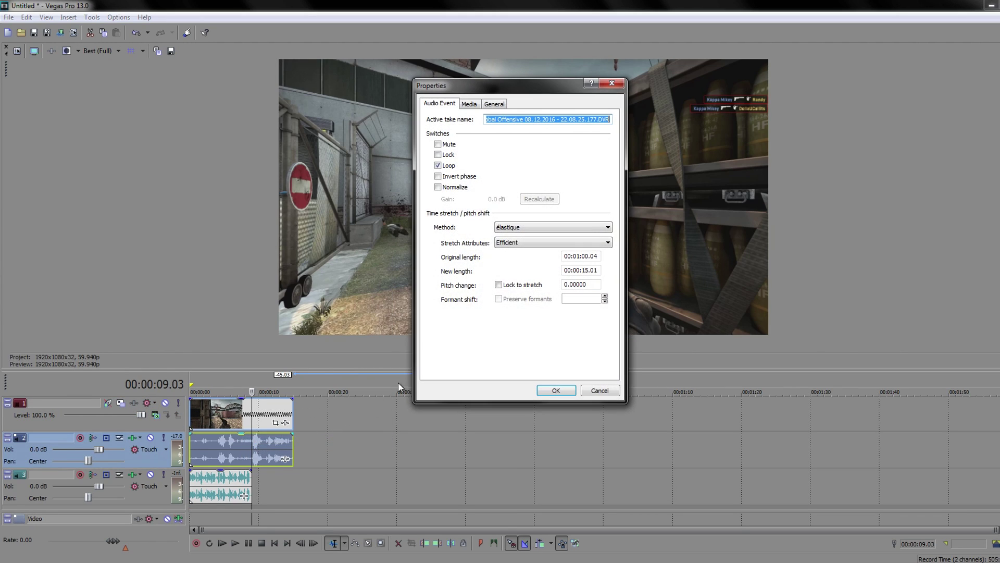
{"action": "left_click", "coordinate": [555, 390]}
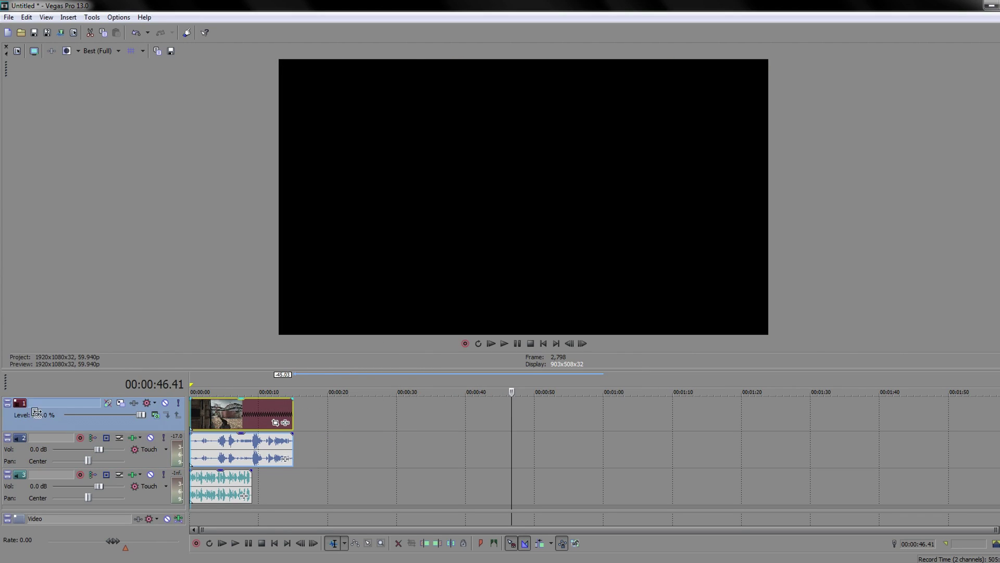
Set the video event's Switches option to Disable Resample.
{"action": "left_click", "coordinate": [251, 420]}
{"action": "right_click", "coordinate": [248, 418]}
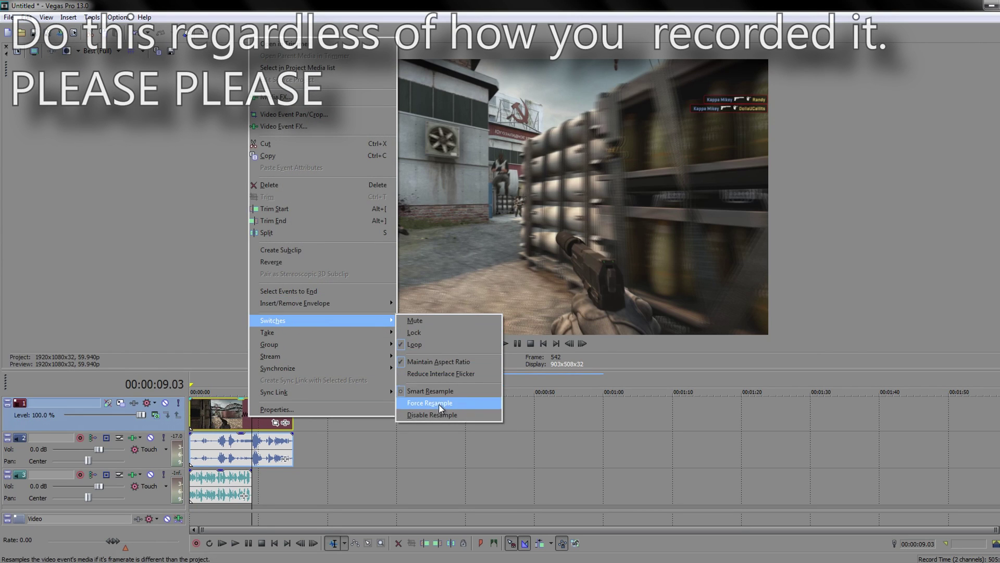
{"action": "left_click", "coordinate": [437, 415]}
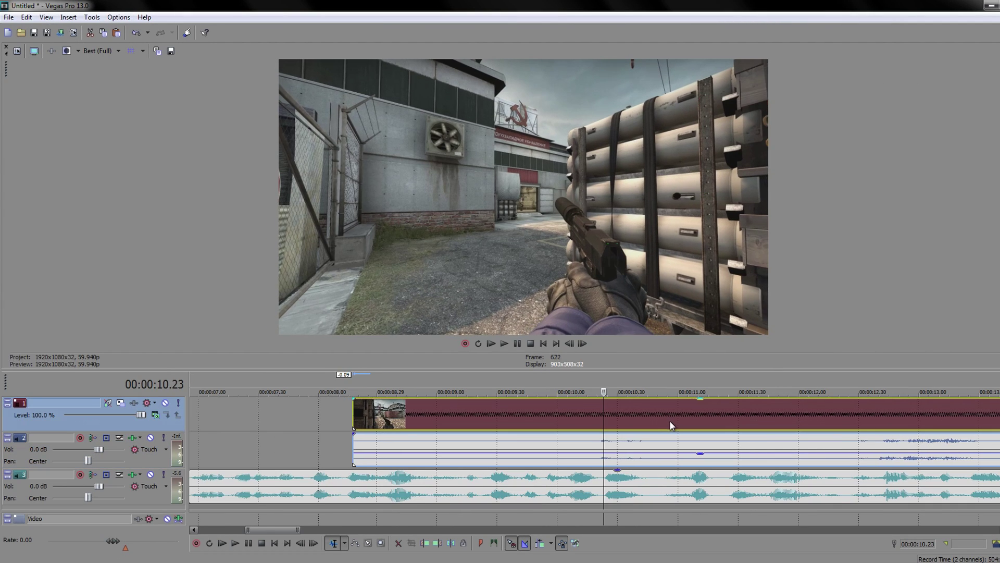
Line the game clip up with the music and set the cursor at 15.57 s.
{"action": "mouse_move", "coordinate": [670, 421]}
{"action": "left_mouse_down"}
{"action": "mouse_move", "coordinate": [683, 422]}
{"action": "mouse_move", "coordinate": [673, 423]}
{"action": "left_mouse_up"}
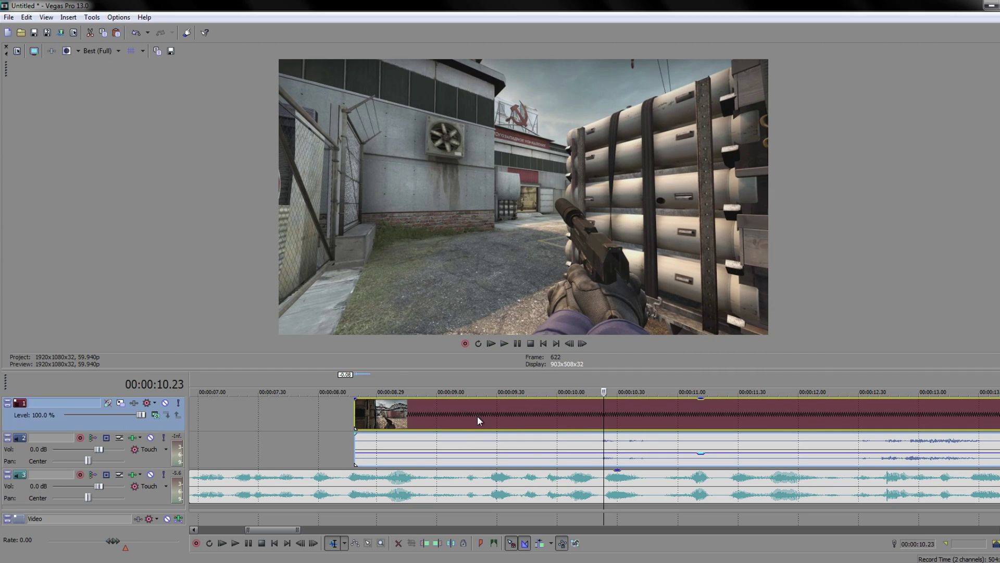
{"action": "scroll", "coordinate": [647, 446], "scroll_direction": "down", "scroll_amount": 6}
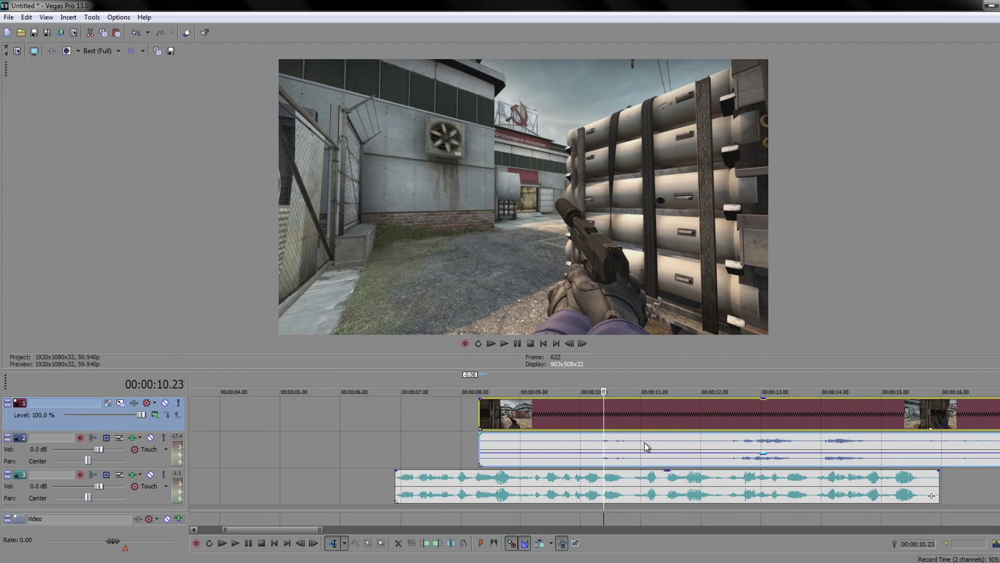
{"action": "left_click", "coordinate": [527, 420]}
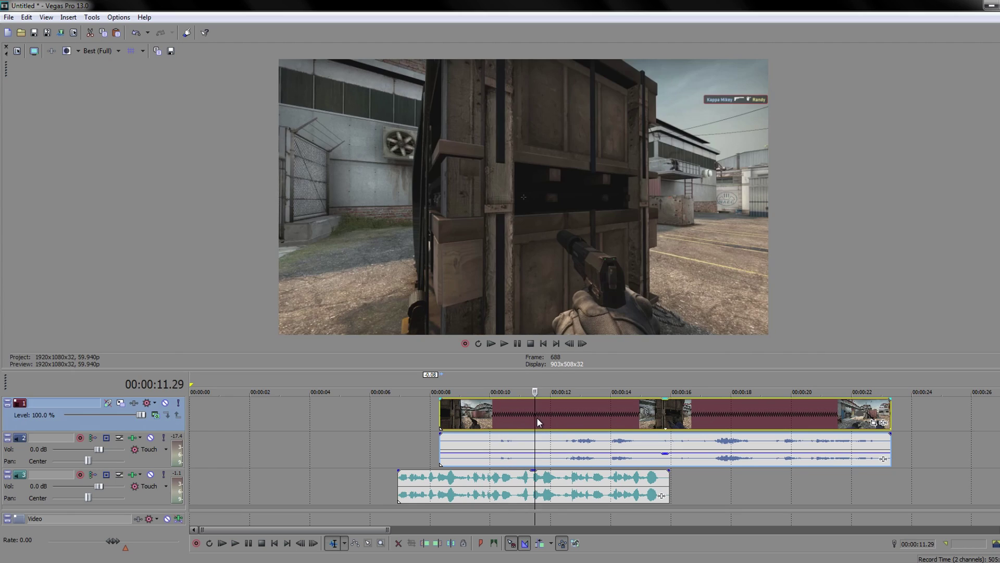
{"action": "left_click", "coordinate": [681, 417]}
{"action": "left_click", "coordinate": [679, 414]}
Split the clip at 15.57 s with S and delete the parts after the cut.
{"action": "left_click", "coordinate": [670, 414]}
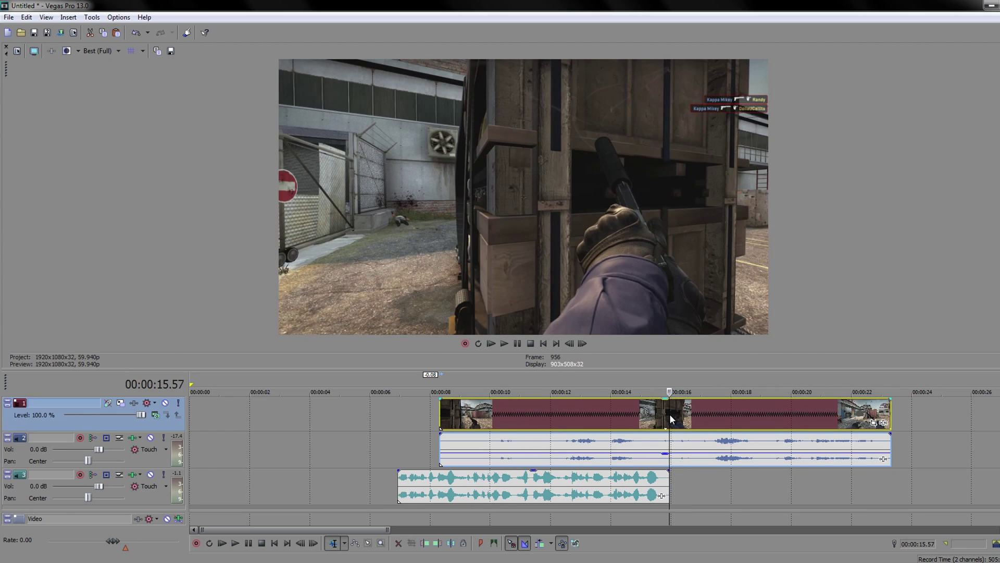
{"action": "key", "text": "s"}
{"action": "right_click", "coordinate": [701, 414]}
{"action": "left_click", "coordinate": [749, 184]}
{"action": "left_click", "coordinate": [458, 417]}
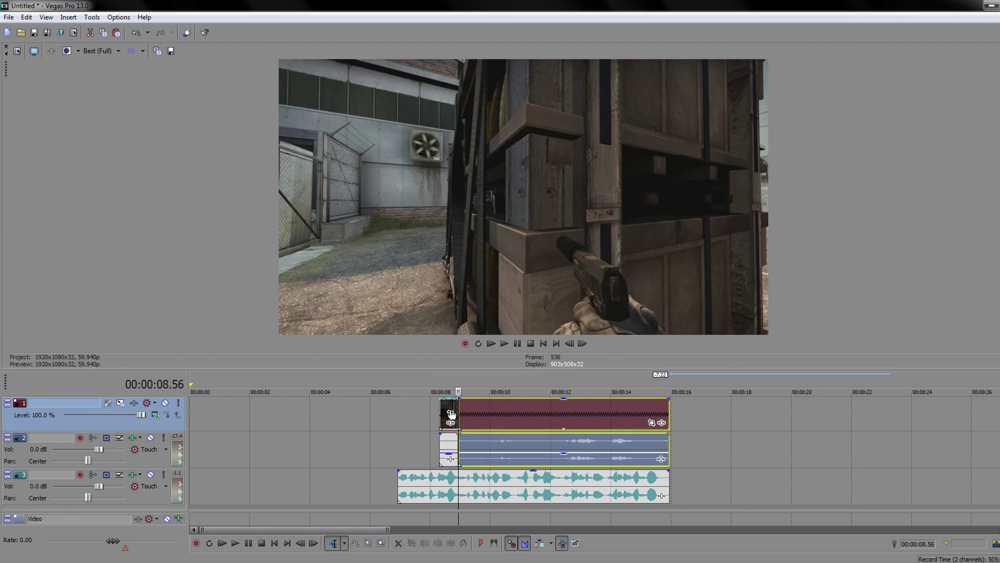
{"action": "right_click", "coordinate": [458, 417]}
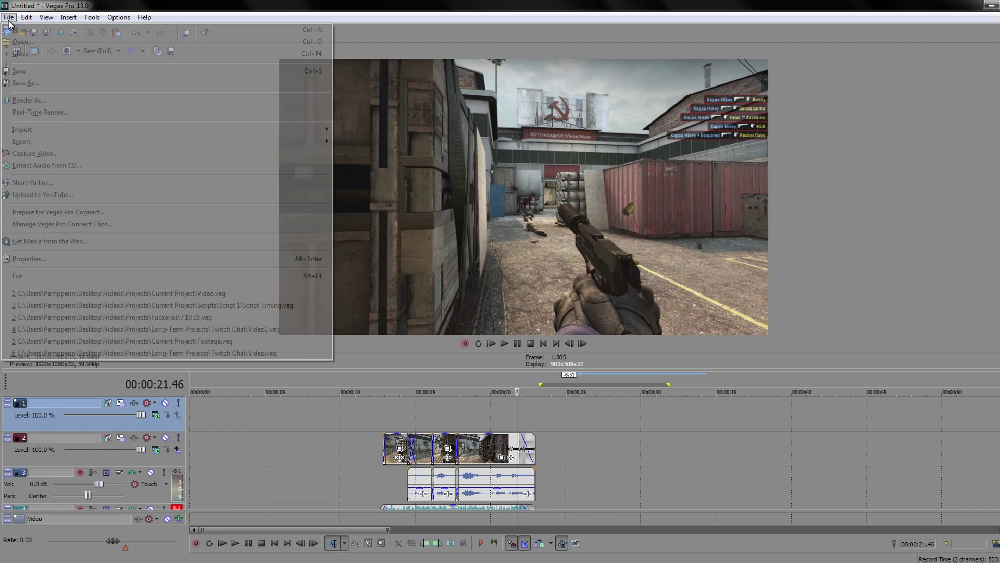
Save a customized Sony AVC template as favourite 'Epic Render Settings XD' and list favourites only.
{"action": "left_click", "coordinate": [47, 100]}
{"action": "left_click", "coordinate": [345, 200]}
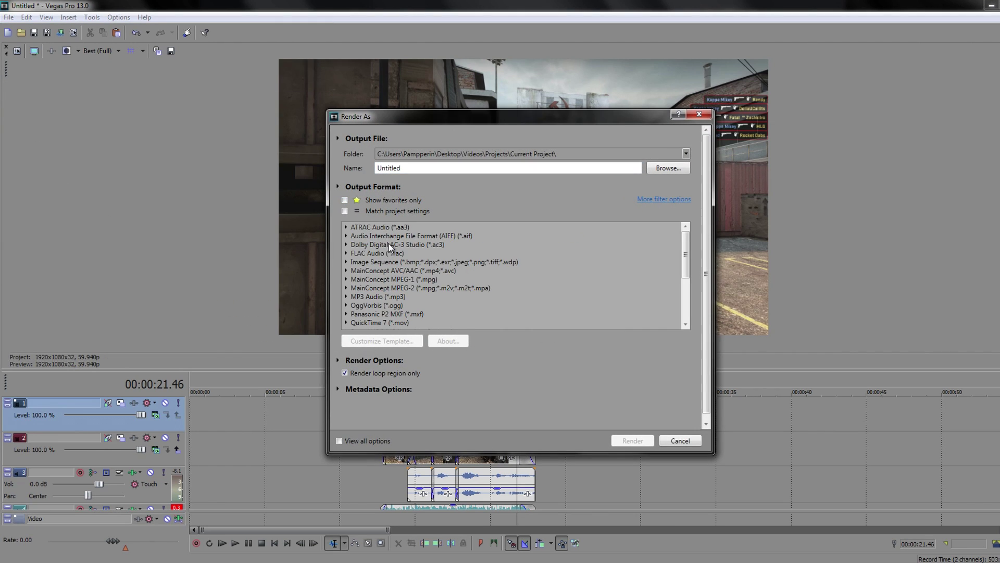
{"action": "left_click_drag", "start_coordinate": [689, 280], "coordinate": [689, 284]}
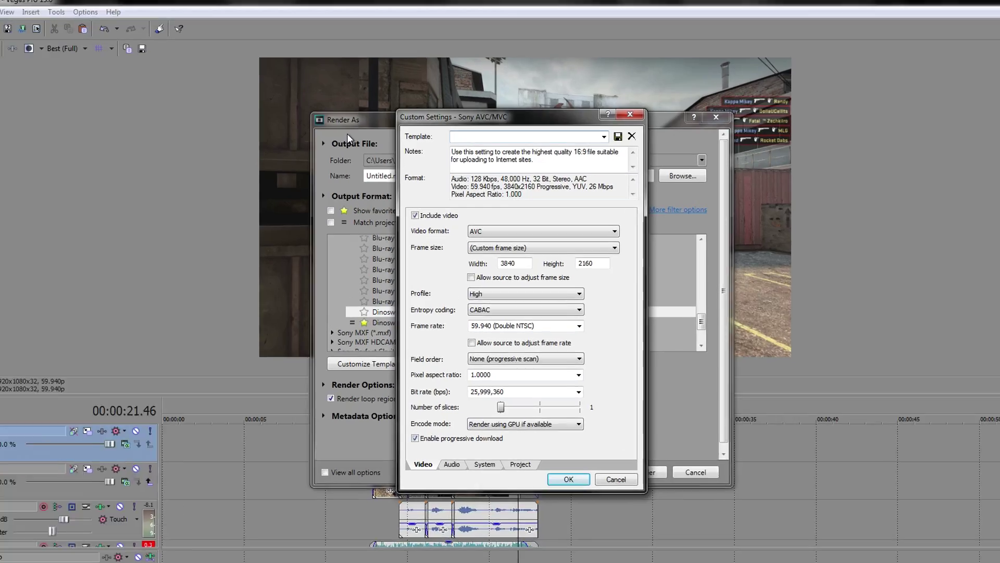
{"action": "type", "text": "Epic Render Settings XD"}
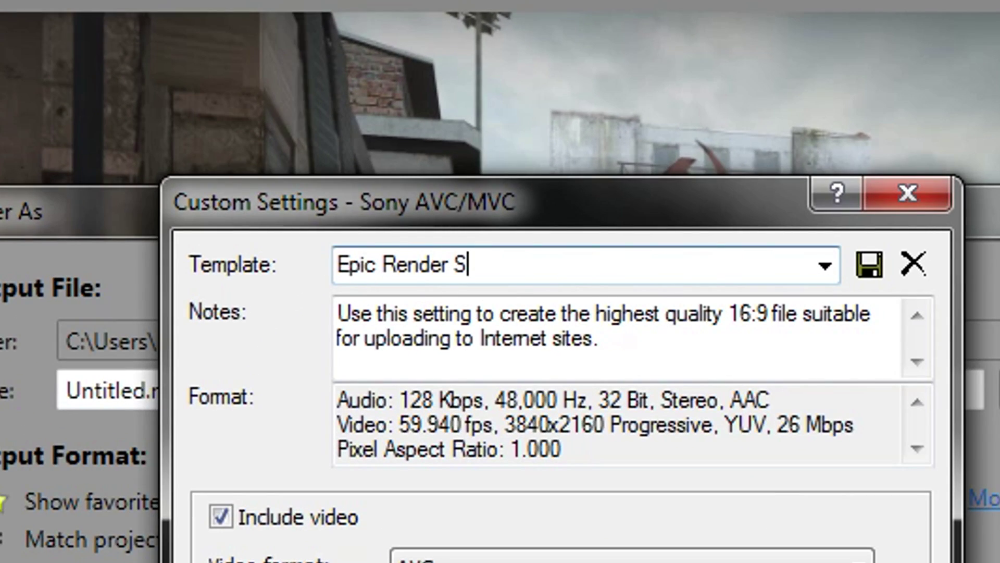
{"action": "left_click", "coordinate": [870, 268]}
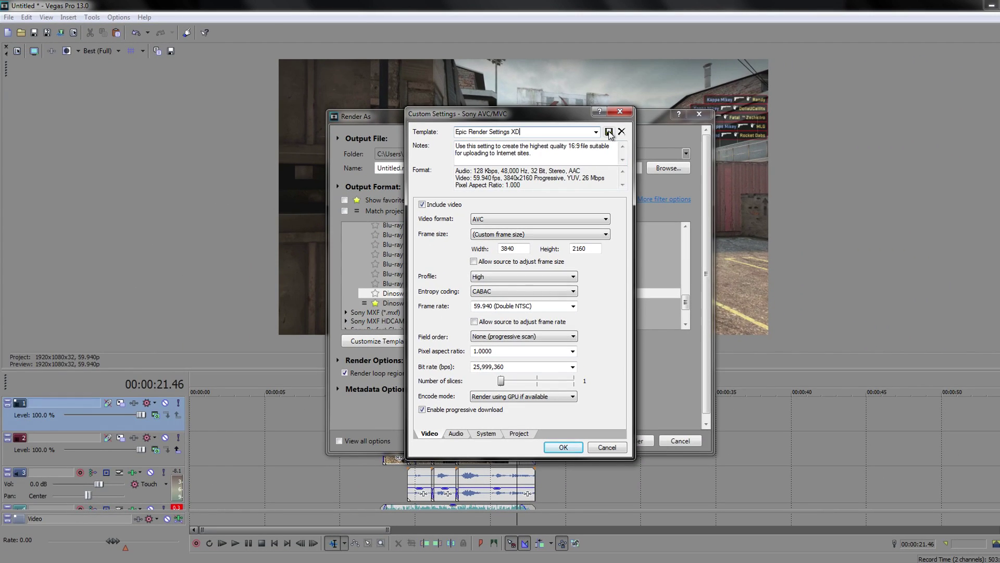
{"action": "left_click", "coordinate": [568, 446]}
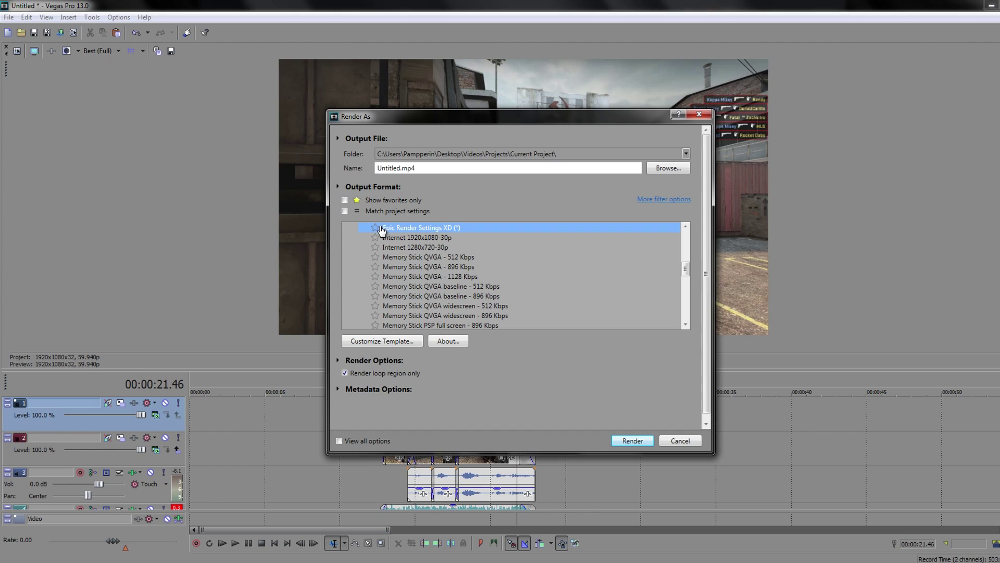
{"action": "left_click", "coordinate": [345, 200]}
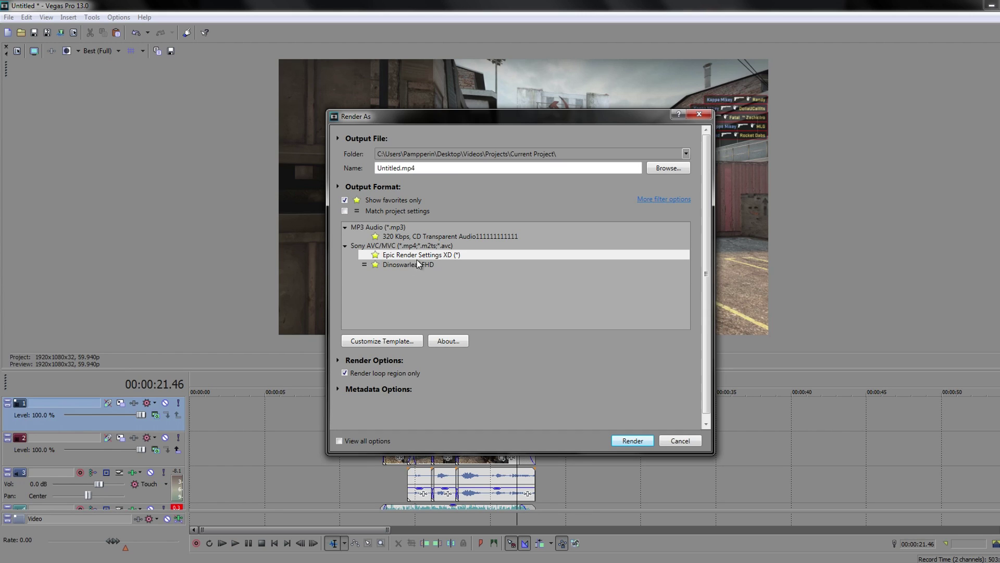